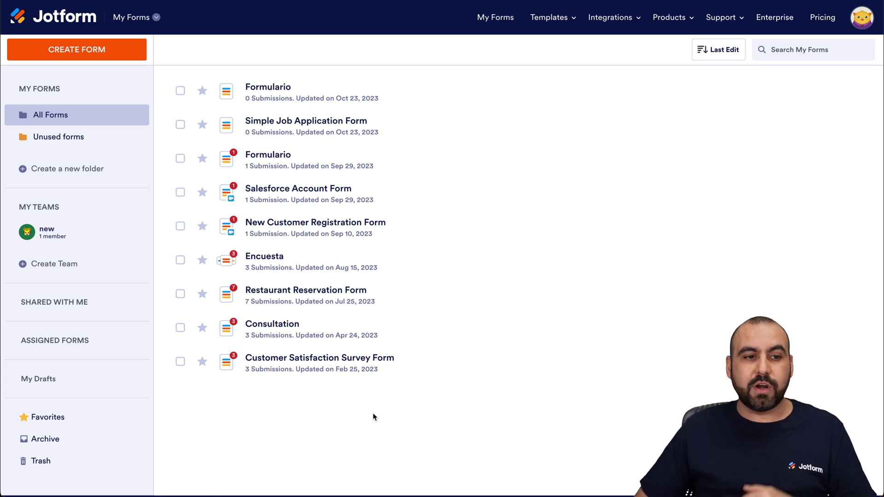
Start a new Jotform form from the General Inquiry Contact Form template under Contact Forms
{"action": "left_click", "coordinate": [115, 55]}
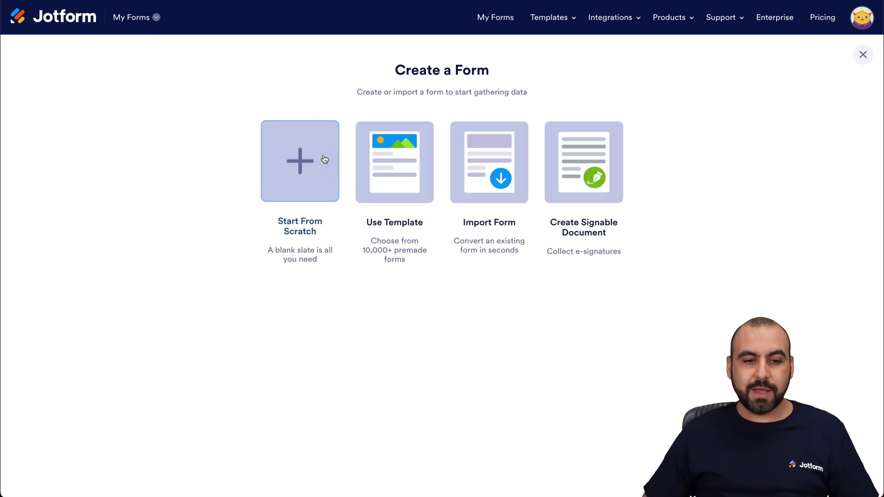
{"action": "left_click", "coordinate": [388, 171]}
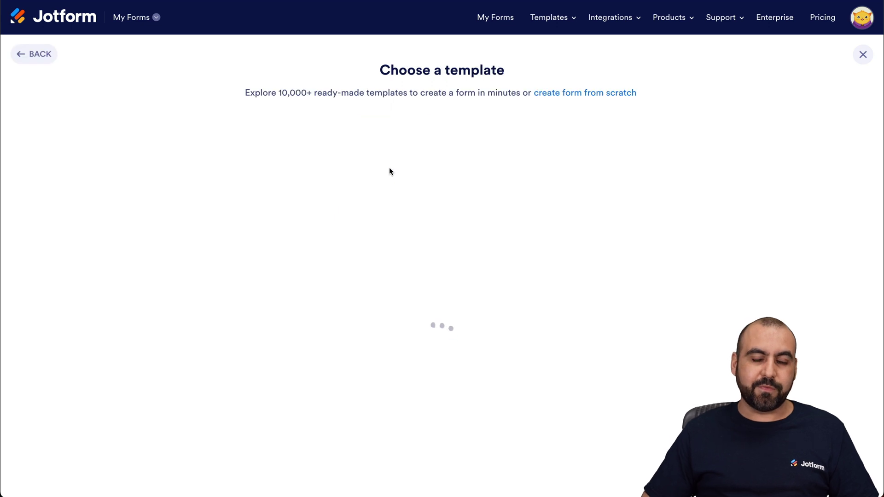
{"action": "left_click", "coordinate": [351, 122]}
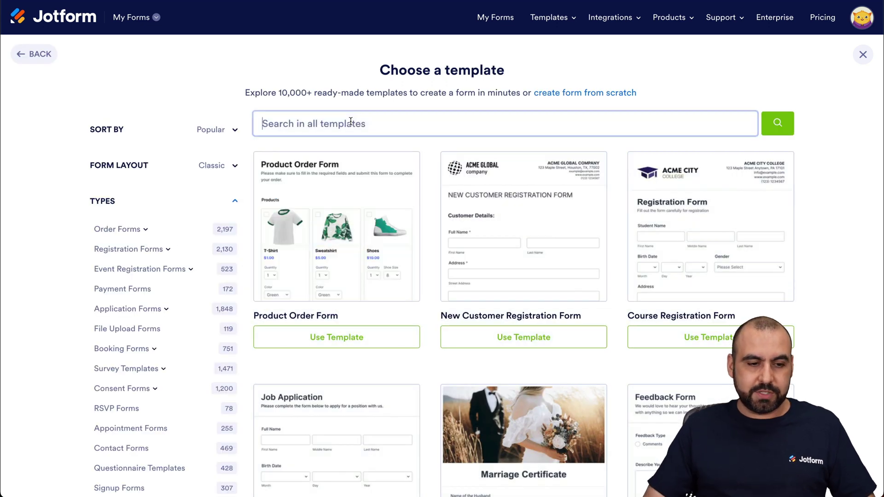
{"action": "scroll", "coordinate": [194, 276], "scroll_direction": "down", "scroll_amount": 2}
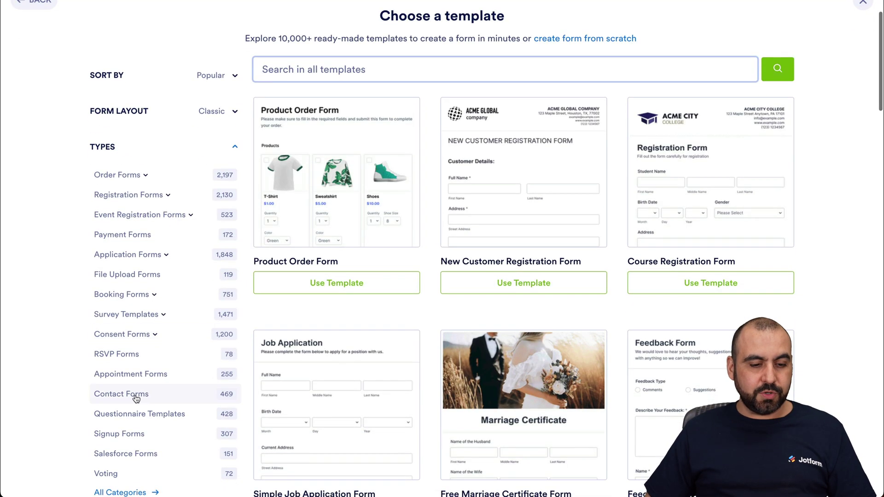
{"action": "left_click", "coordinate": [137, 394]}
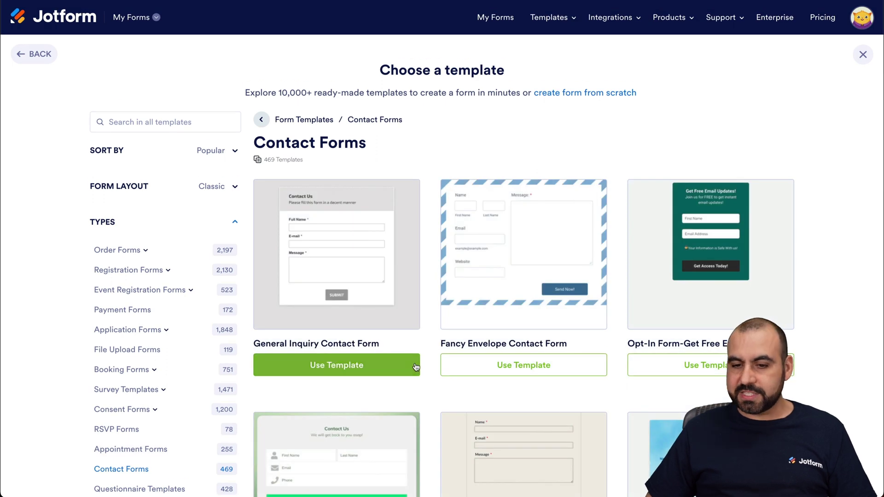
{"action": "scroll", "coordinate": [581, 411], "scroll_direction": "down", "scroll_amount": 3}
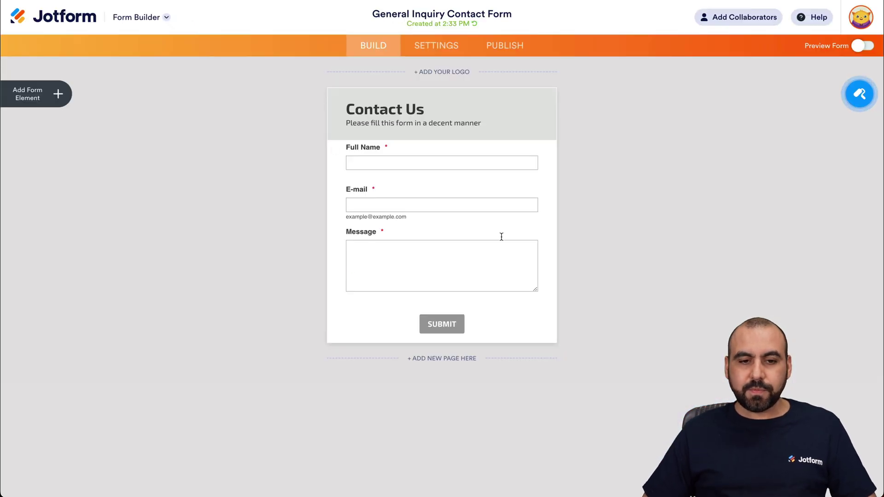
Review the form's Contact Us header and Message field, then go to Publish
{"action": "left_click", "coordinate": [58, 94]}
{"action": "left_click", "coordinate": [405, 117]}
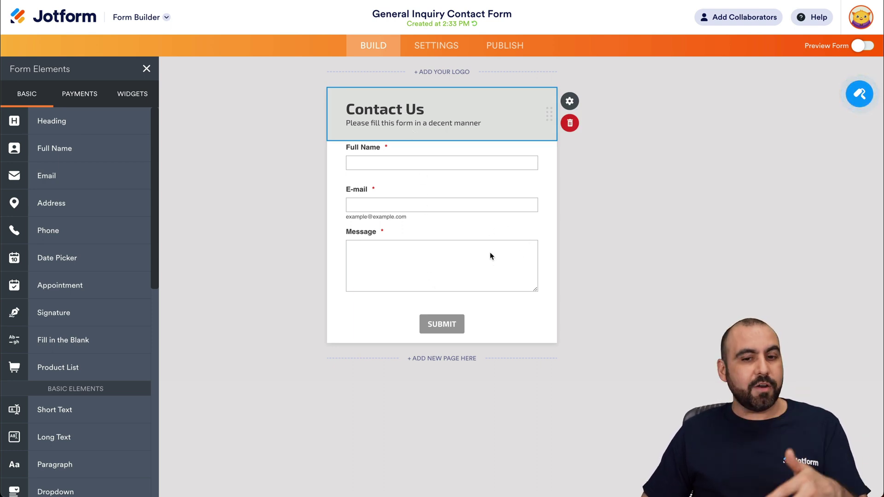
{"action": "left_click", "coordinate": [490, 226]}
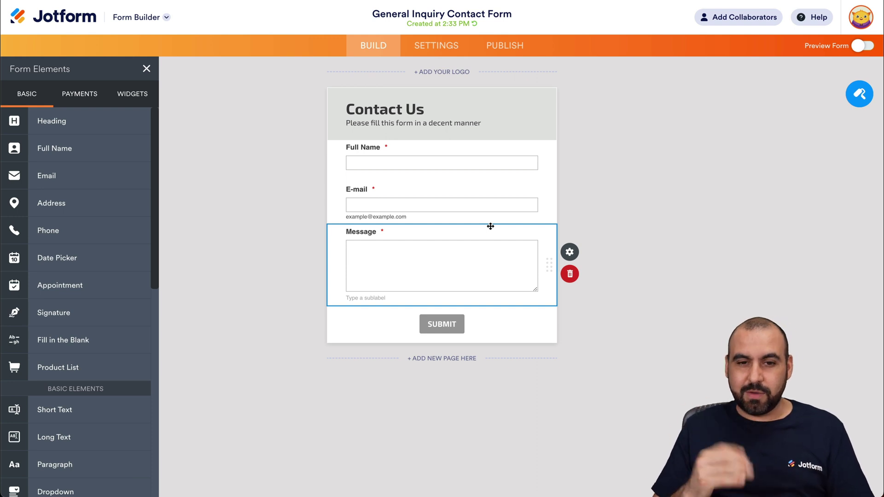
{"action": "left_click", "coordinate": [505, 46]}
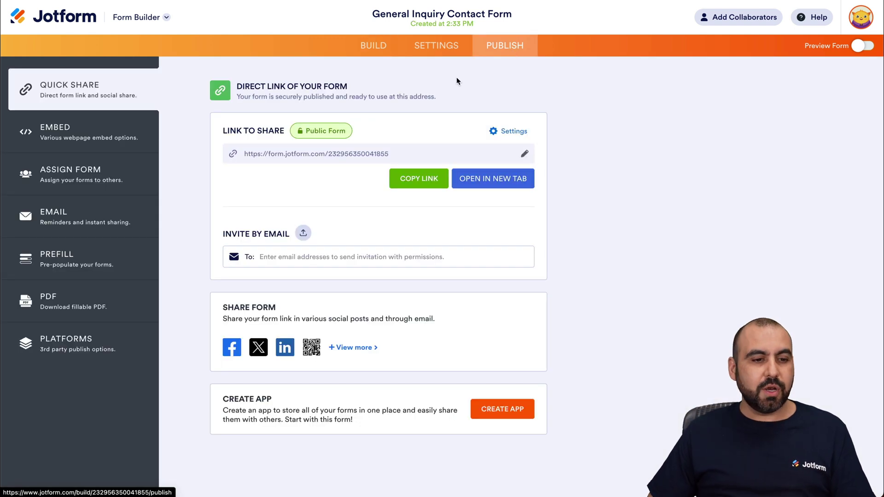
Copy the General Inquiry form's Embed > Source Code to the clipboard
{"action": "left_click", "coordinate": [66, 140]}
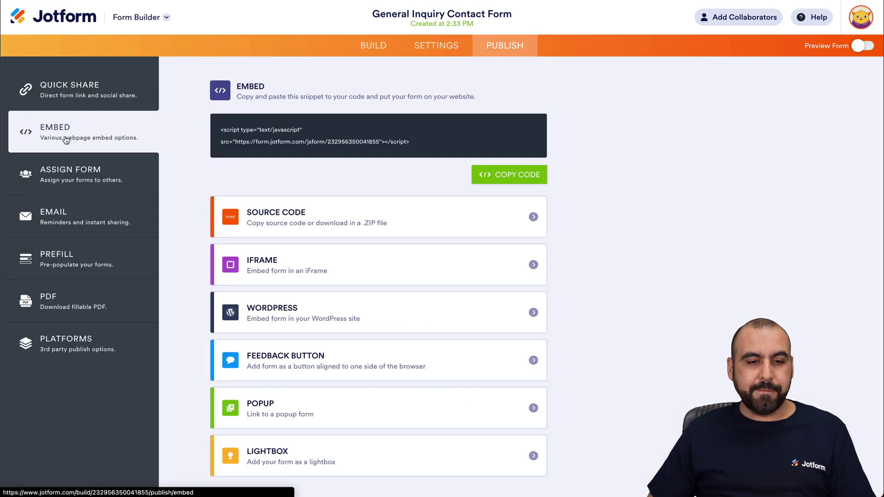
{"action": "left_click", "coordinate": [307, 216]}
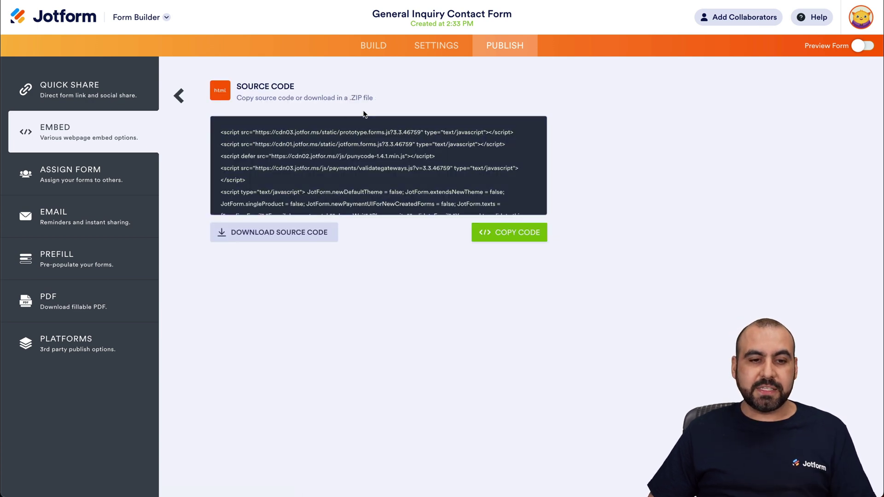
{"action": "left_click", "coordinate": [515, 235]}
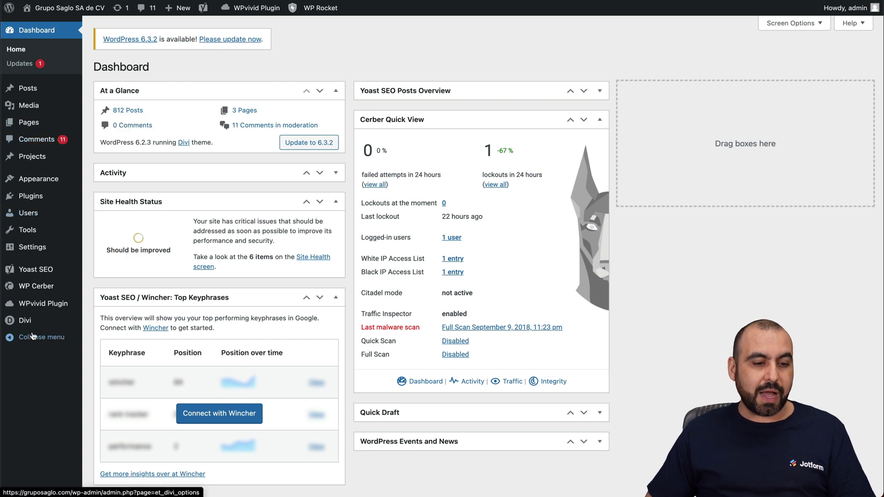
Add a new page titled 'test form' under Pages and publish it
{"action": "mouse_move", "coordinate": [19, 325]}
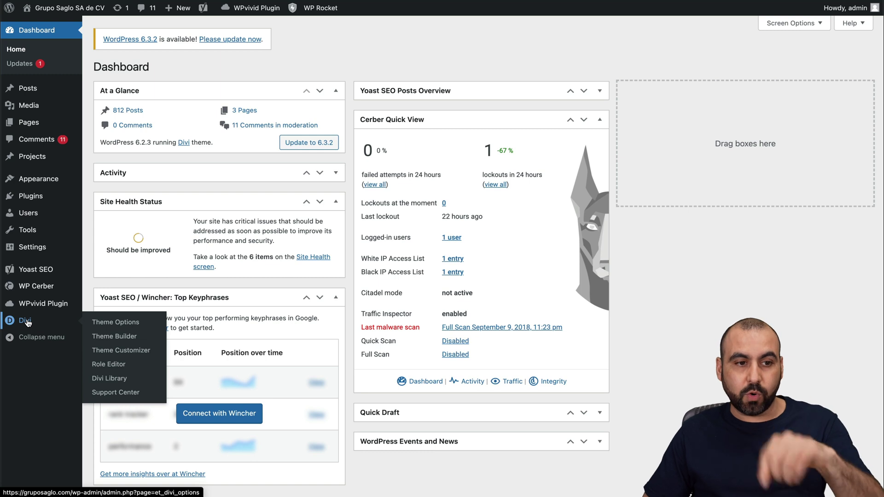
{"action": "left_click", "coordinate": [28, 122]}
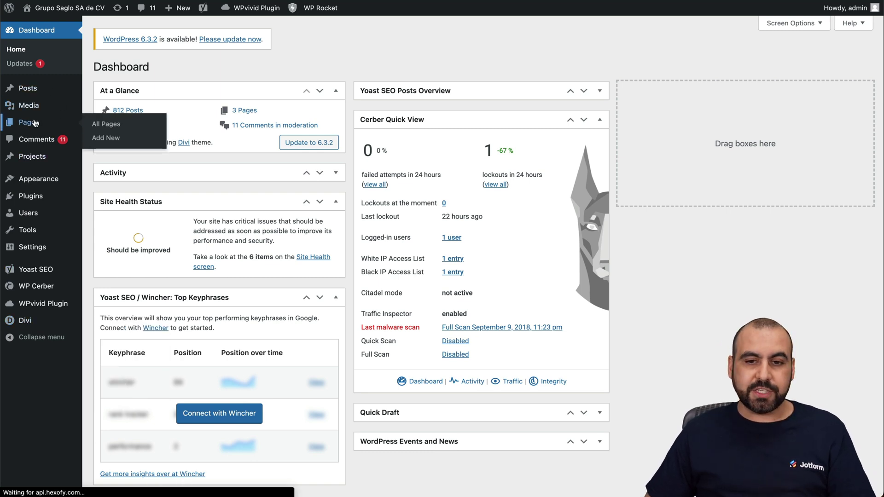
{"action": "left_click", "coordinate": [148, 67]}
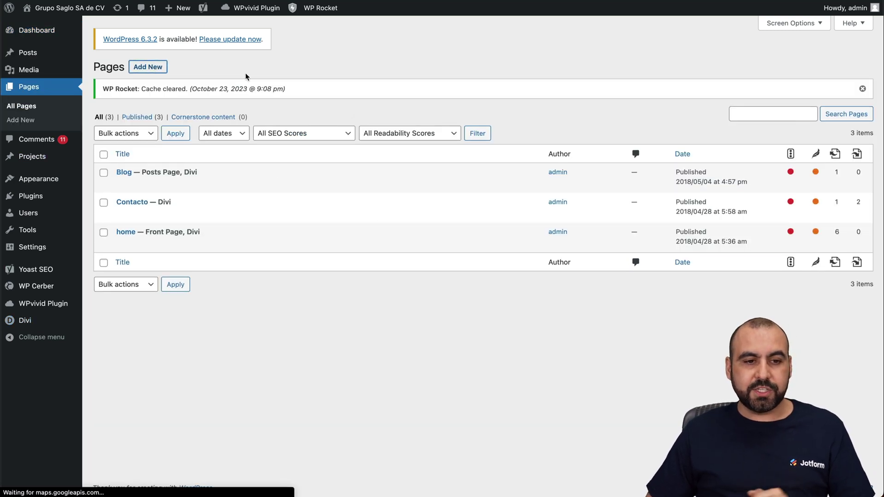
{"action": "type", "text": "test form"}
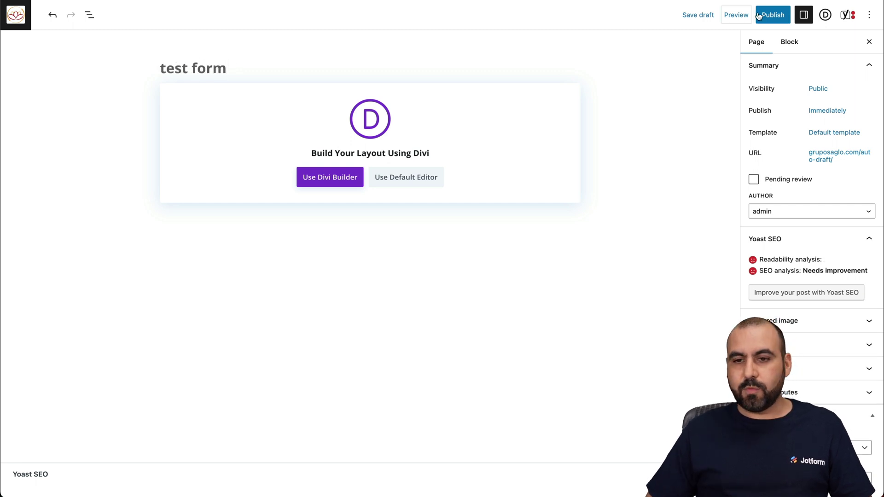
{"action": "left_click", "coordinate": [758, 16]}
{"action": "left_click", "coordinate": [781, 15]}
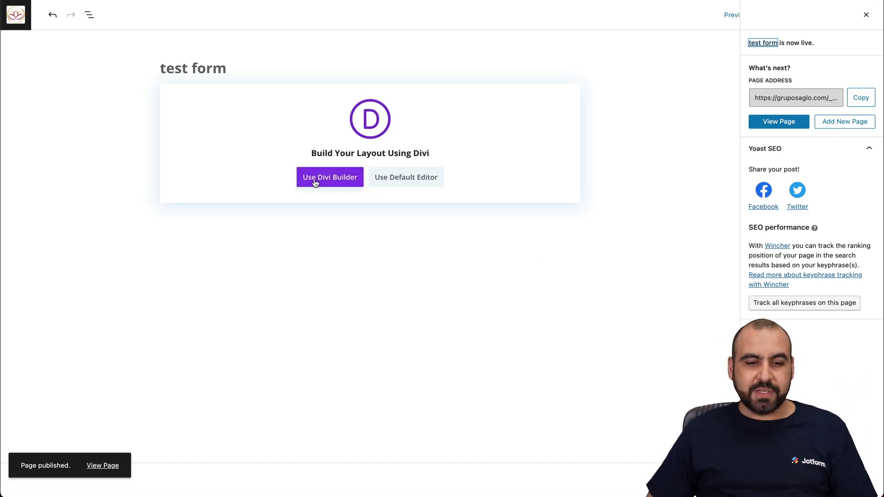
In the Divi visual builder, apply the Home Rental pack's Contact premade layout to the page
{"action": "left_click", "coordinate": [330, 178]}
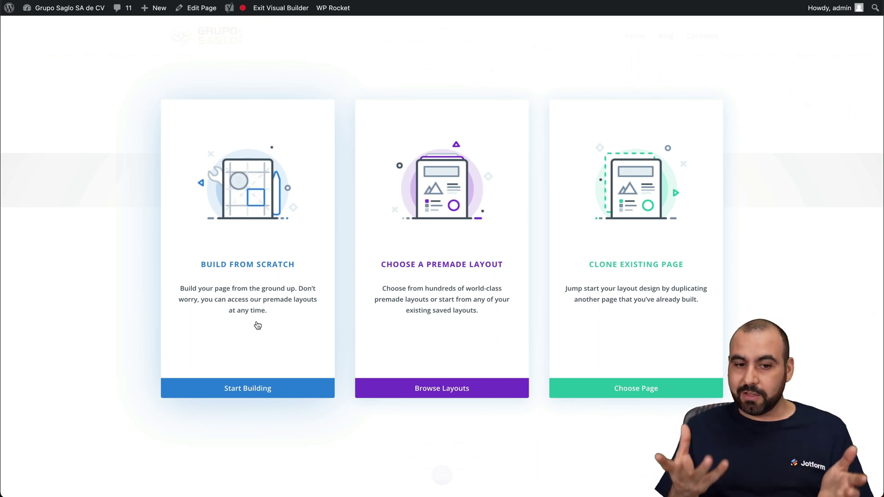
{"action": "left_click", "coordinate": [452, 283]}
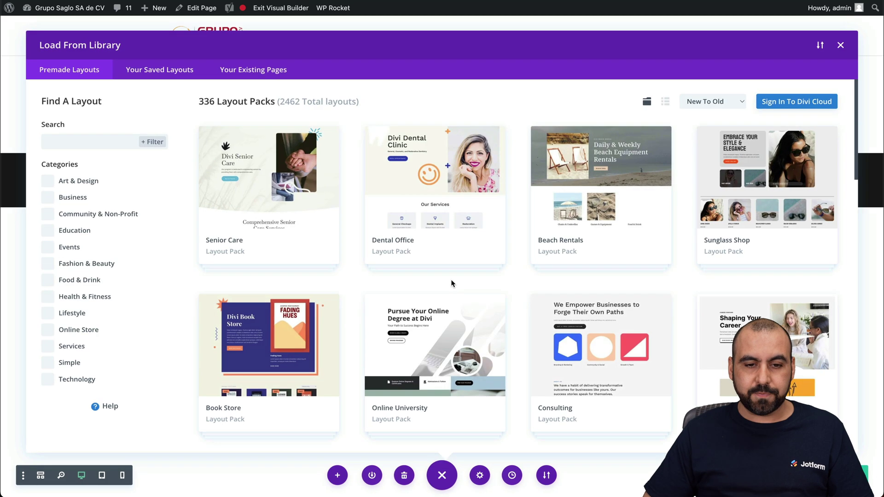
{"action": "scroll", "coordinate": [451, 283], "scroll_direction": "down", "scroll_amount": 3}
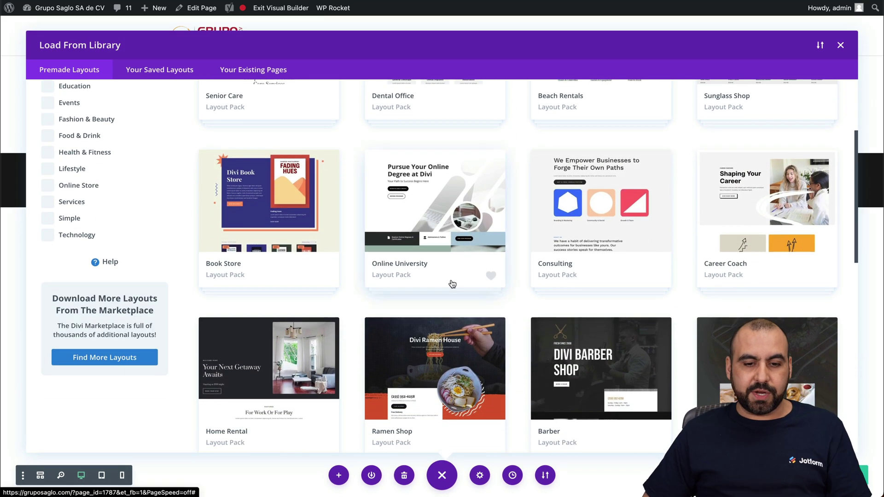
{"action": "scroll", "coordinate": [452, 283], "scroll_direction": "down", "scroll_amount": 3}
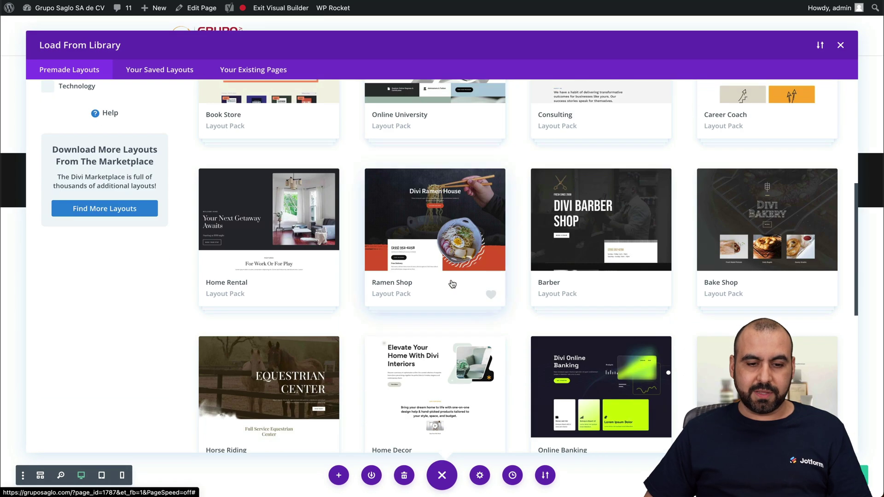
{"action": "left_click", "coordinate": [288, 222]}
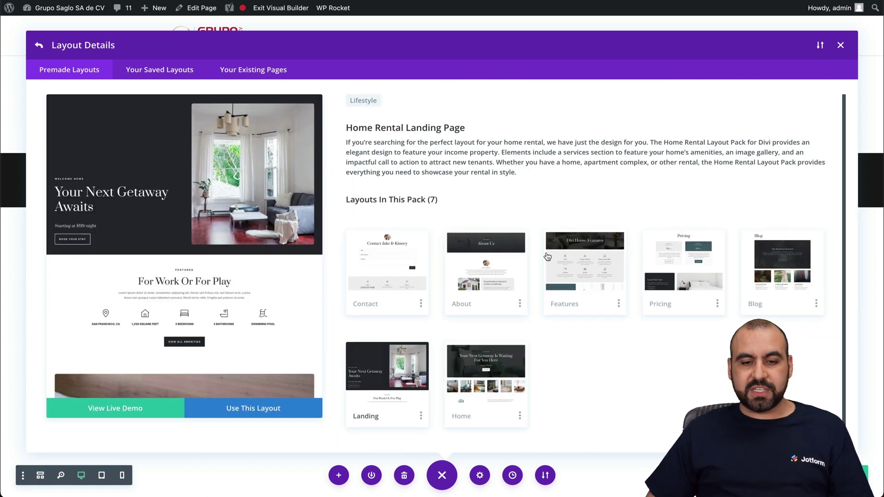
{"action": "left_click", "coordinate": [393, 274]}
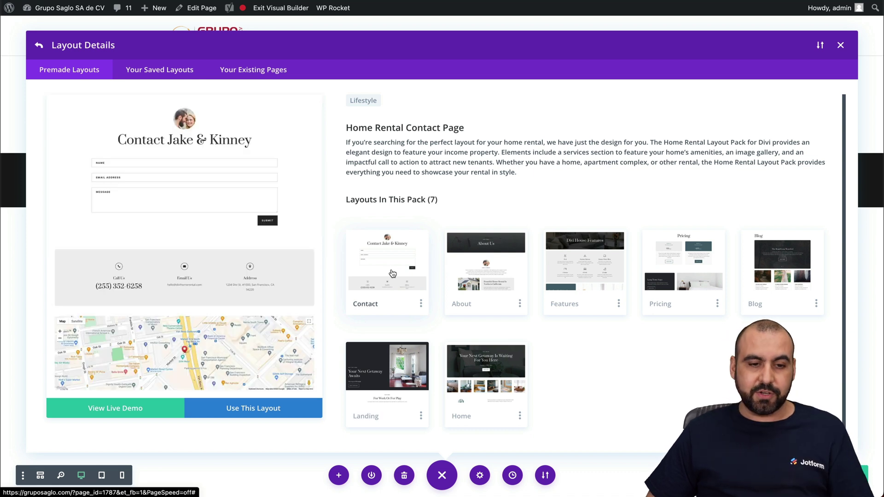
{"action": "left_click", "coordinate": [420, 304]}
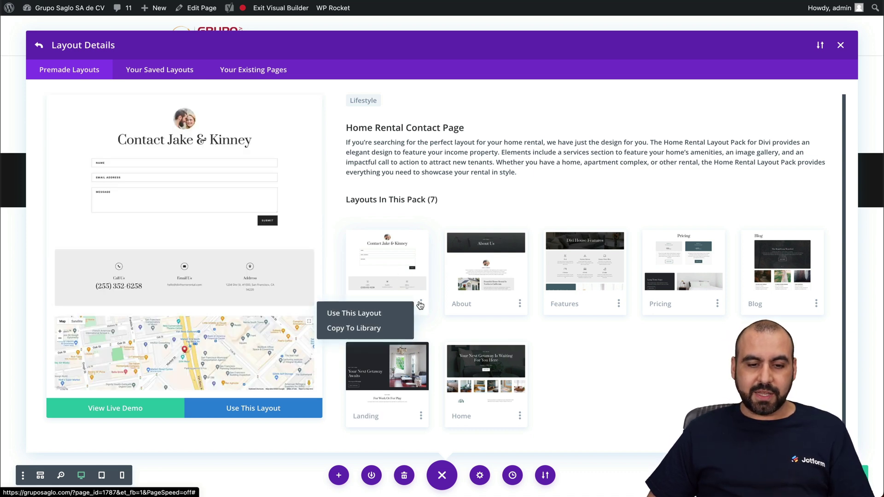
{"action": "left_click", "coordinate": [379, 313]}
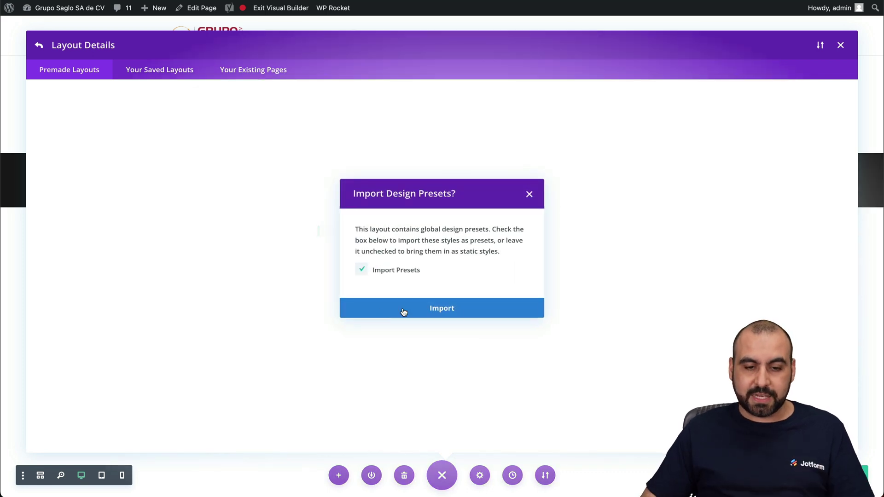
Import the layout with its design presets and delete its built-in contact form
{"action": "left_click", "coordinate": [404, 312]}
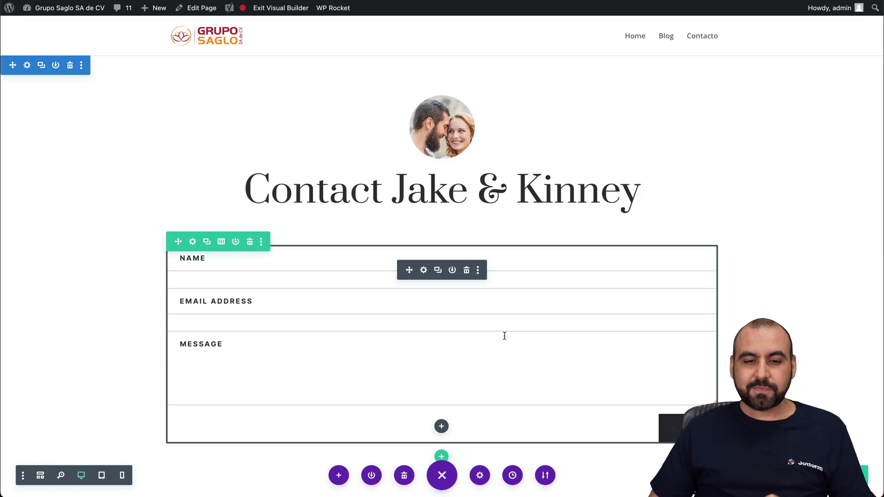
{"action": "scroll", "coordinate": [483, 219], "scroll_direction": "down", "scroll_amount": 9}
{"action": "scroll", "coordinate": [482, 219], "scroll_direction": "down", "scroll_amount": 8}
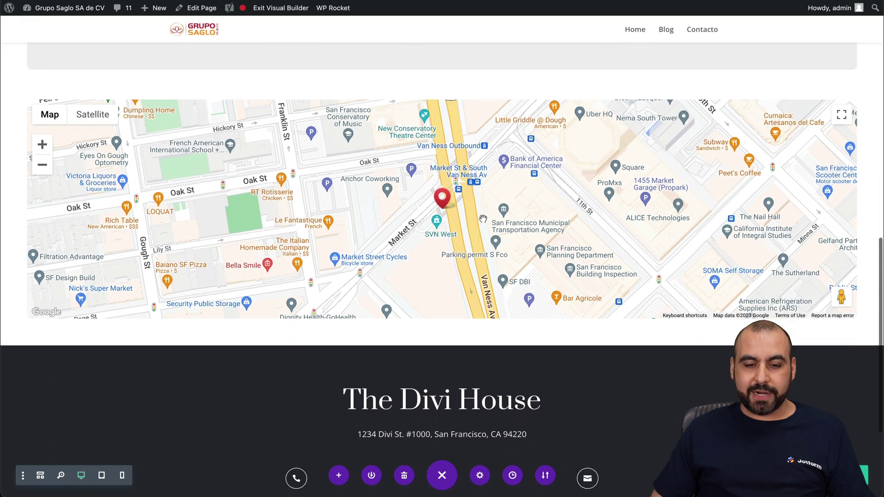
{"action": "scroll", "coordinate": [483, 220], "scroll_direction": "up", "scroll_amount": 20}
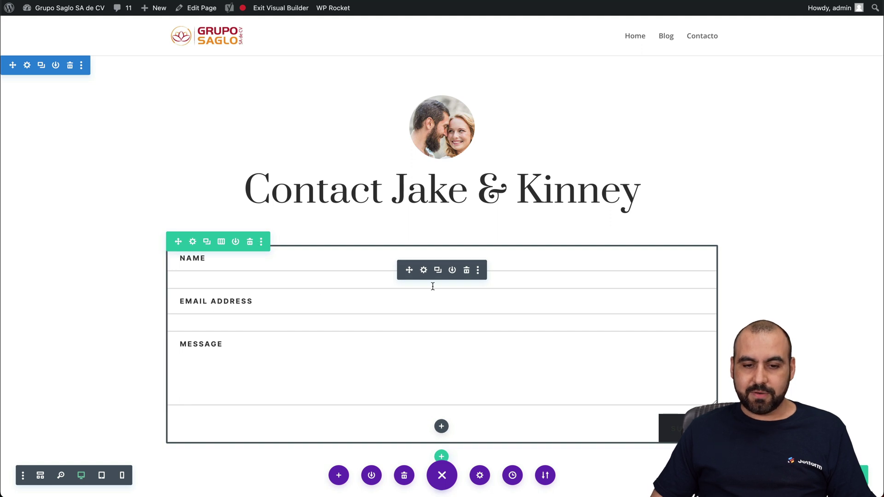
{"action": "left_click", "coordinate": [466, 272]}
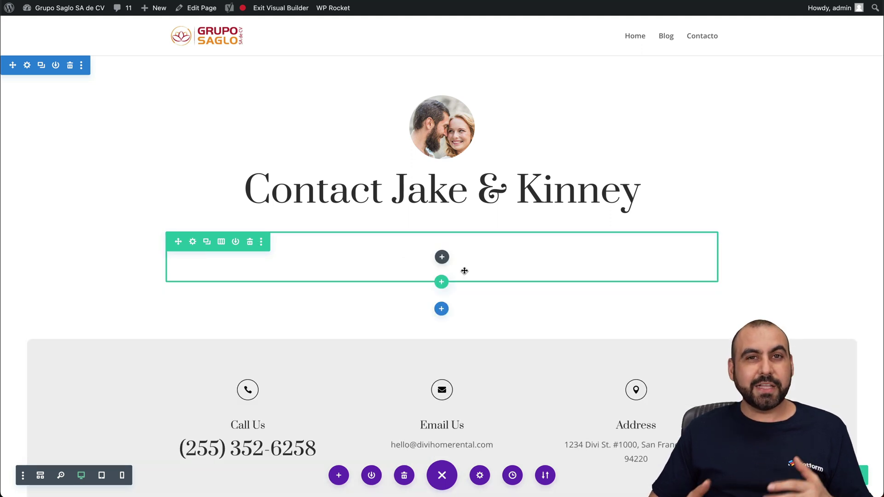
Insert a Code module in the empty row containing the pasted Jotform embed code
{"action": "left_click", "coordinate": [443, 259]}
{"action": "type", "text": "code"}
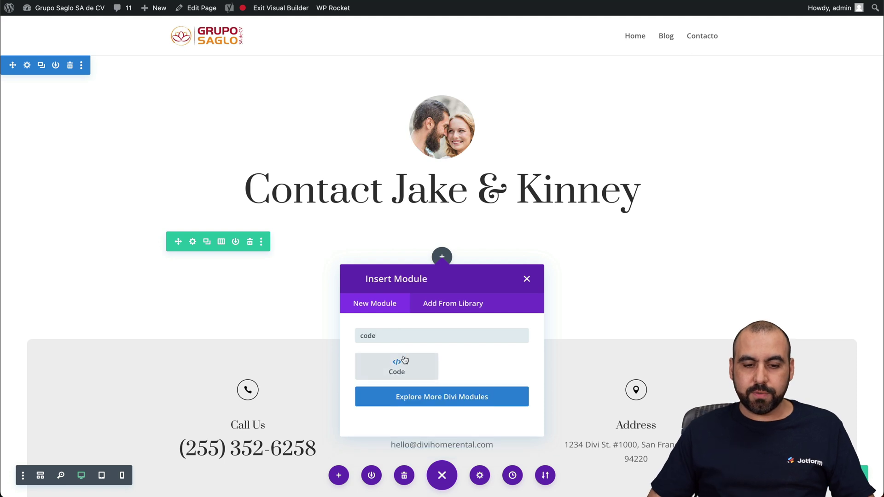
{"action": "left_click", "coordinate": [397, 369]}
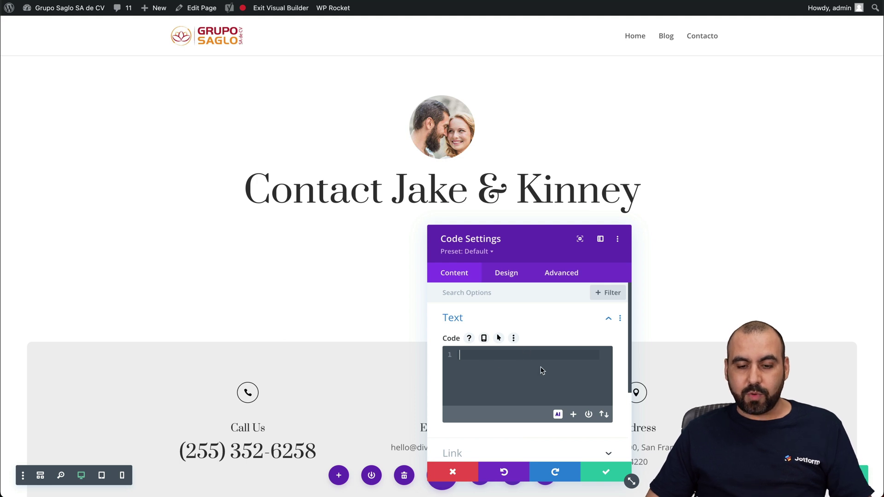
{"action": "key", "text": "ctrl+v"}
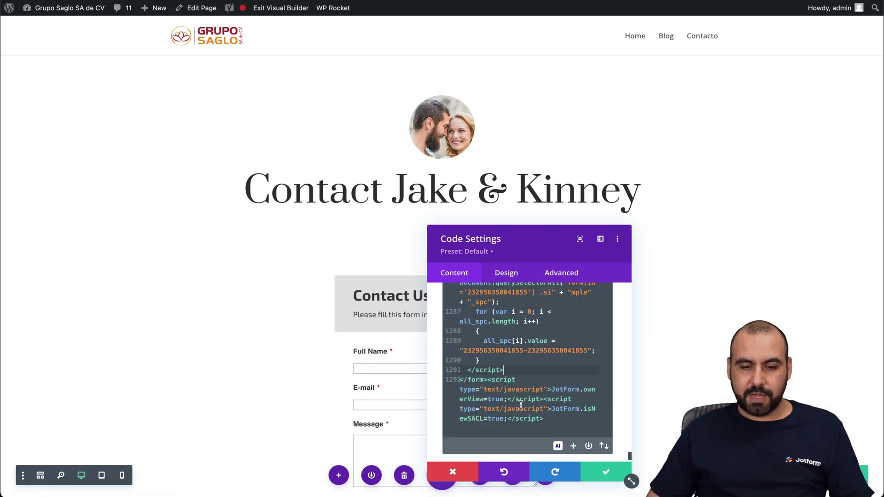
{"action": "left_click", "coordinate": [591, 478]}
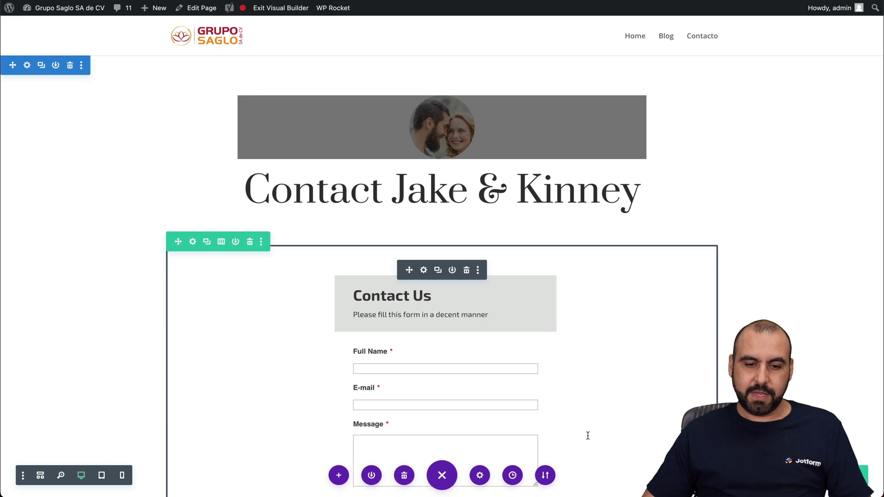
{"action": "scroll", "coordinate": [587, 404], "scroll_direction": "down", "scroll_amount": 5}
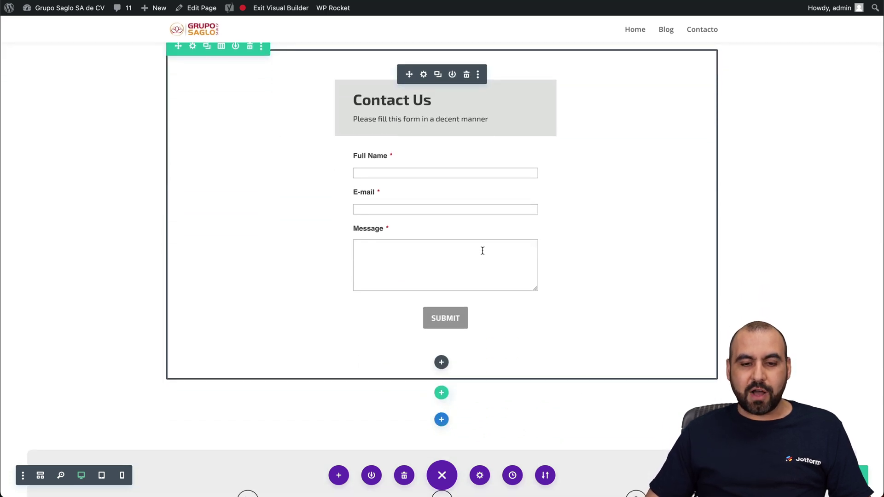
{"action": "scroll", "coordinate": [530, 322], "scroll_direction": "up", "scroll_amount": 5}
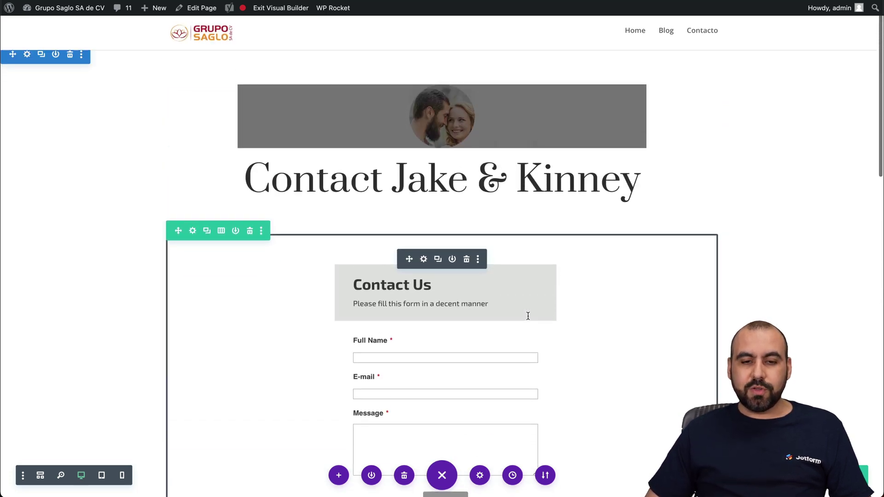
{"action": "scroll", "coordinate": [572, 207], "scroll_direction": "down", "scroll_amount": 15}
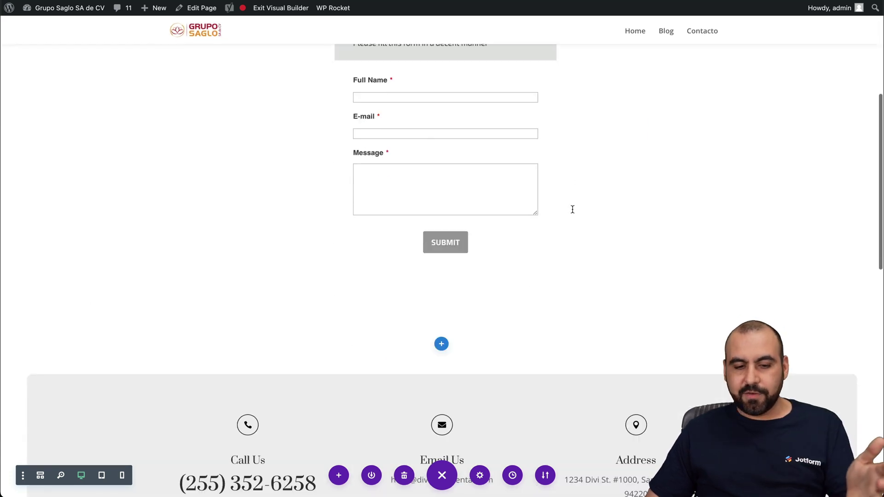
{"action": "scroll", "coordinate": [572, 210], "scroll_direction": "down", "scroll_amount": 2}
{"action": "scroll", "coordinate": [572, 207], "scroll_direction": "up", "scroll_amount": 10}
{"action": "scroll", "coordinate": [572, 207], "scroll_direction": "down", "scroll_amount": 5}
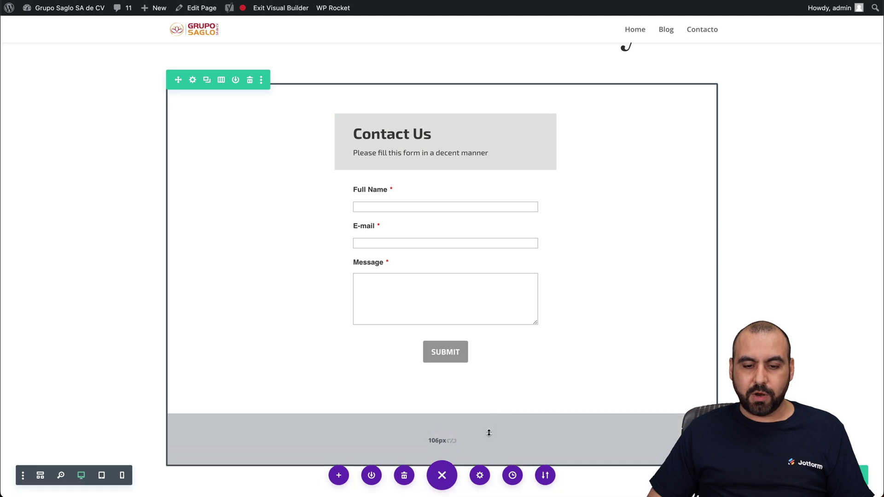
{"action": "left_click_drag", "start_coordinate": [481, 366], "coordinate": [105, 155]}
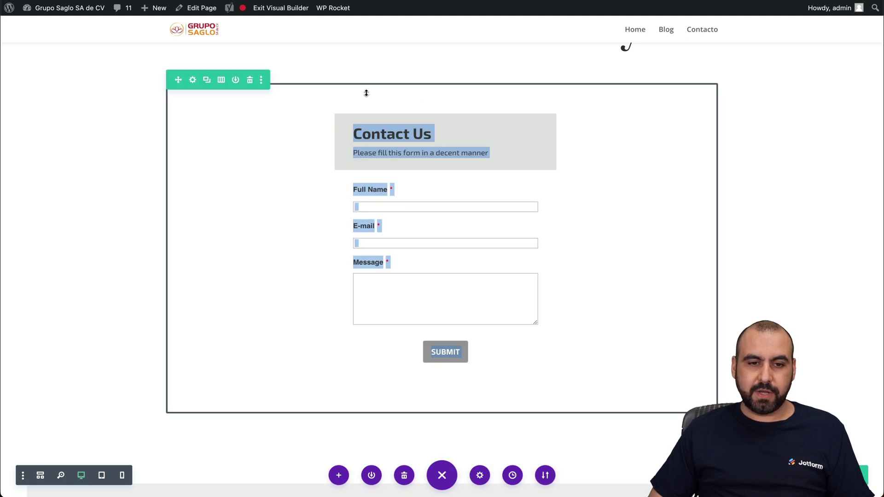
{"action": "left_click_drag", "start_coordinate": [370, 87], "coordinate": [392, 60]}
{"action": "scroll", "coordinate": [392, 62], "scroll_direction": "up", "scroll_amount": 3}
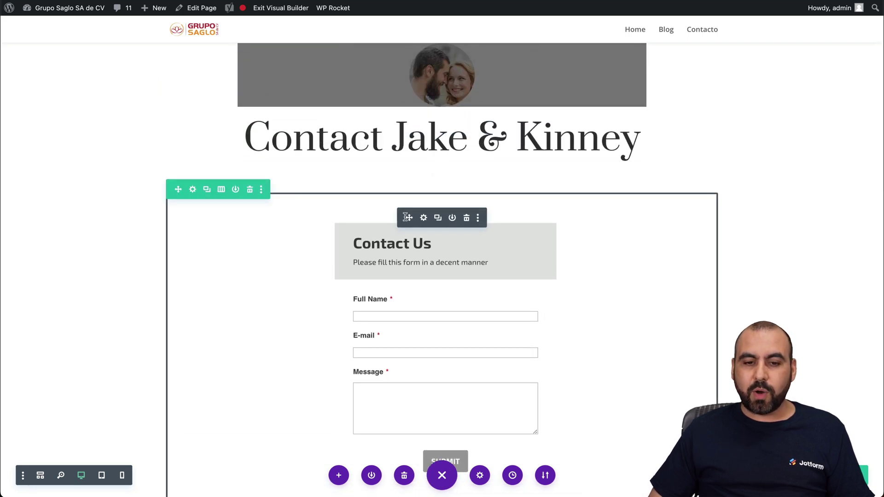
{"action": "left_click", "coordinate": [424, 219]}
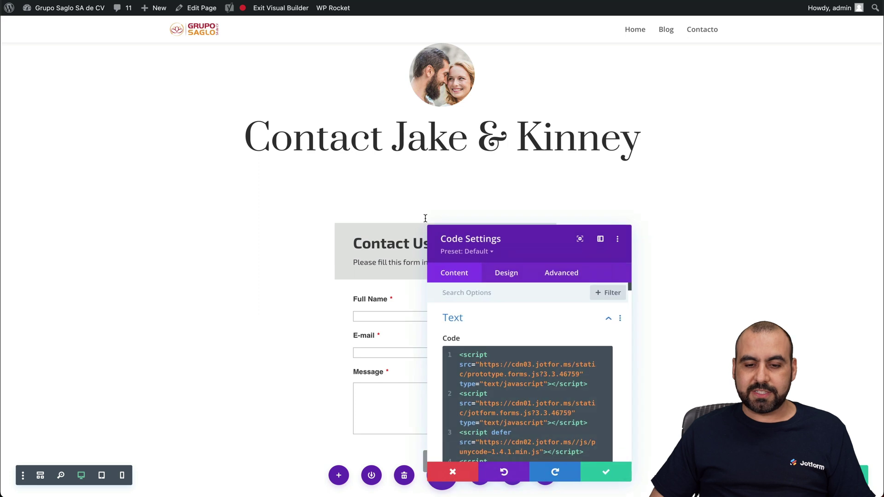
{"action": "left_click", "coordinate": [506, 273]}
{"action": "scroll", "coordinate": [577, 313], "scroll_direction": "down", "scroll_amount": 1}
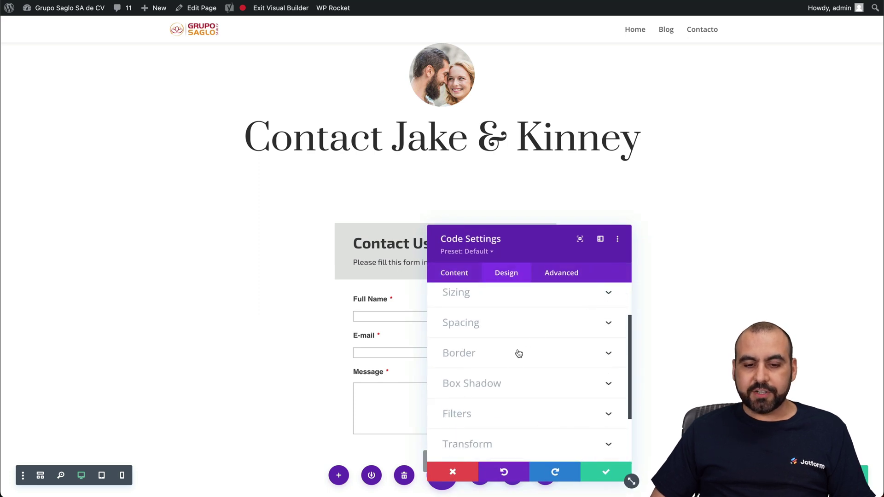
{"action": "left_click", "coordinate": [513, 393]}
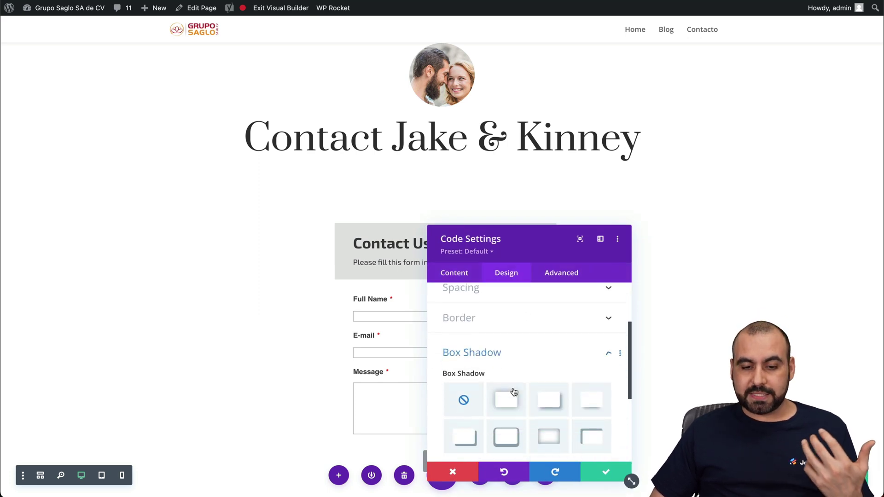
{"action": "left_click", "coordinate": [524, 350]}
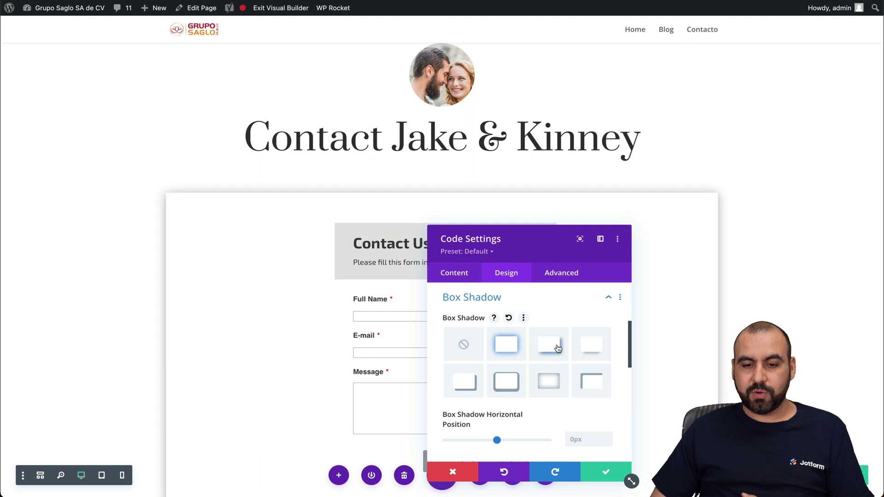
{"action": "left_click", "coordinate": [547, 349]}
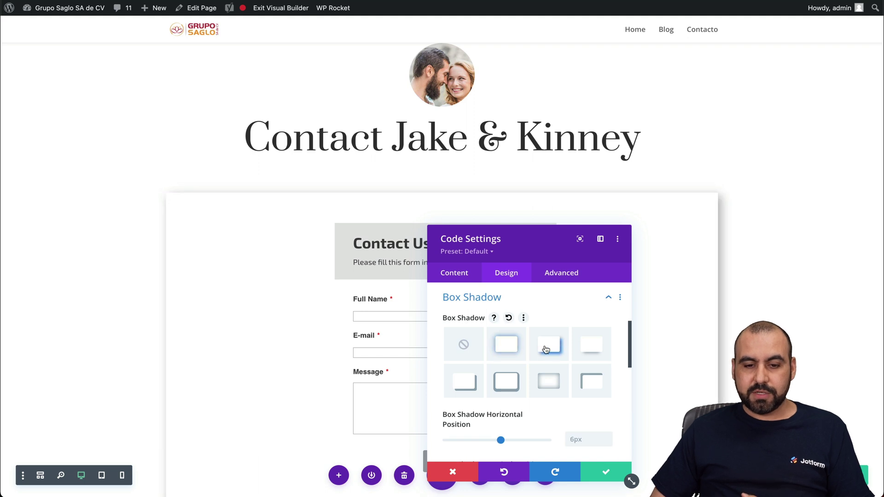
{"action": "left_click", "coordinate": [466, 345]}
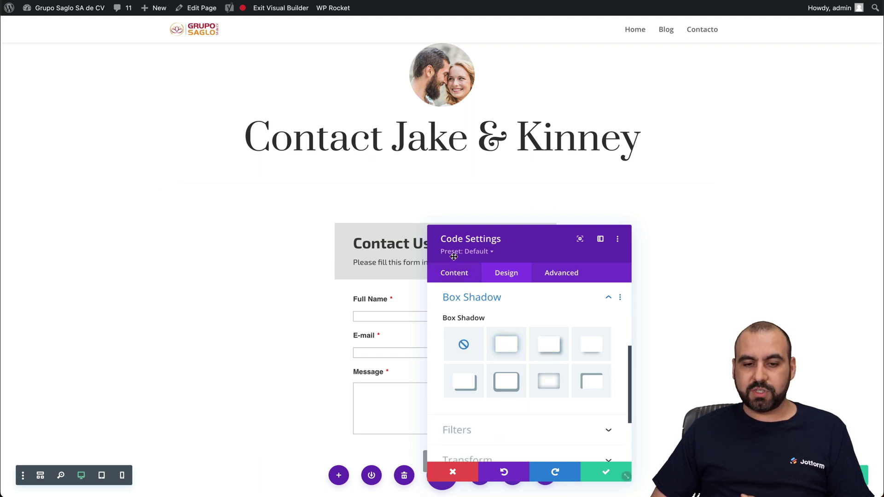
{"action": "scroll", "coordinate": [527, 322], "scroll_direction": "down", "scroll_amount": 2}
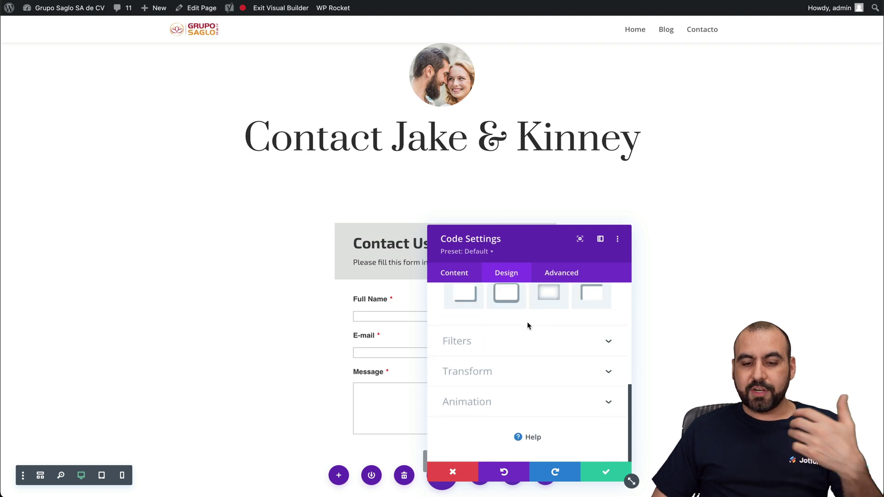
{"action": "left_click", "coordinate": [453, 472]}
{"action": "scroll", "coordinate": [533, 316], "scroll_direction": "down", "scroll_amount": 3}
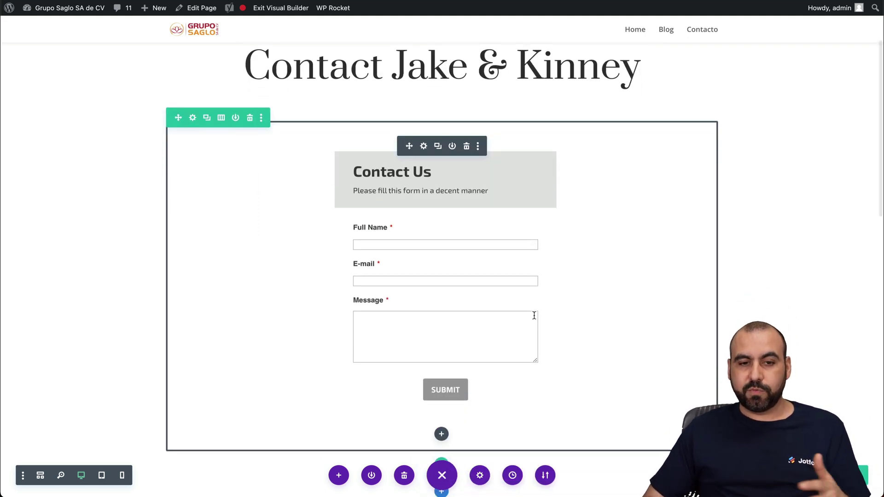
{"action": "scroll", "coordinate": [534, 315], "scroll_direction": "up", "scroll_amount": 3}
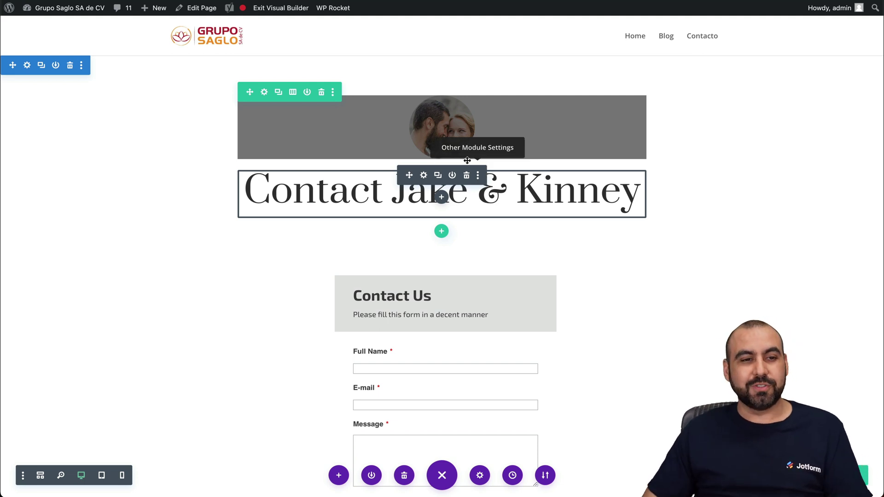
Save and exit the contact page, then create a 'Test Post' post in Divi Builder
{"action": "left_click", "coordinate": [41, 9]}
{"action": "left_click", "coordinate": [496, 312]}
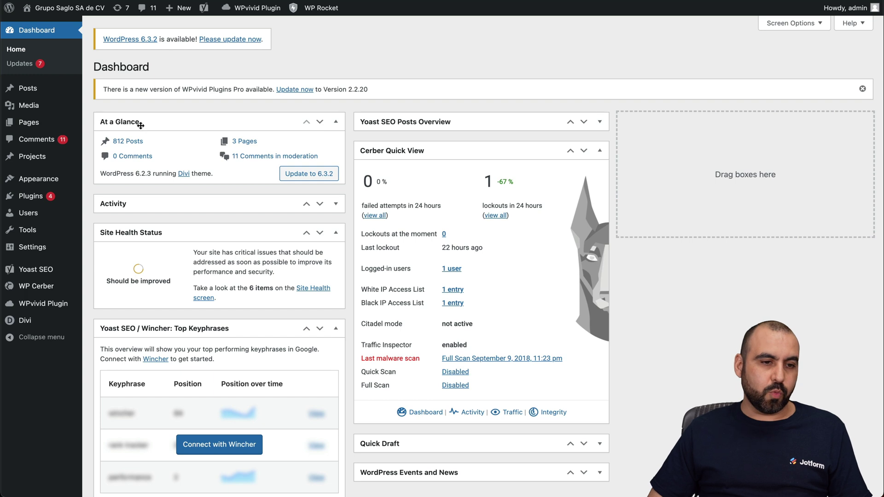
{"action": "mouse_move", "coordinate": [28, 93]}
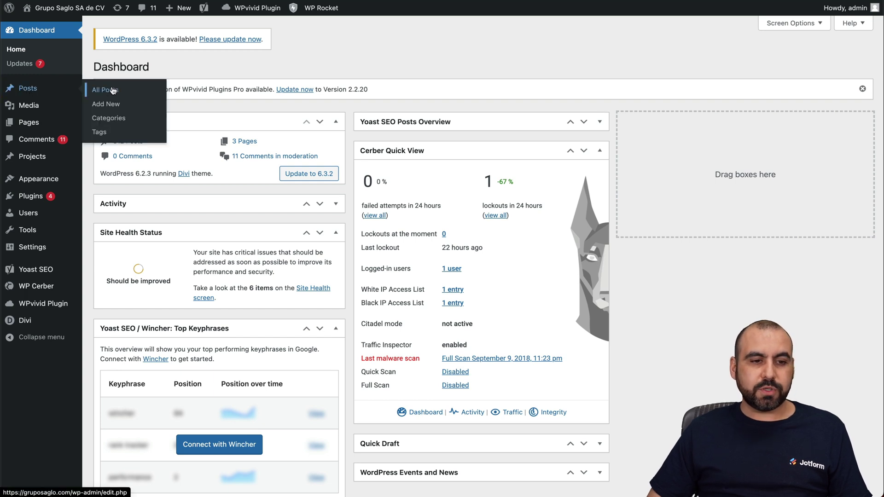
{"action": "left_click", "coordinate": [111, 105]}
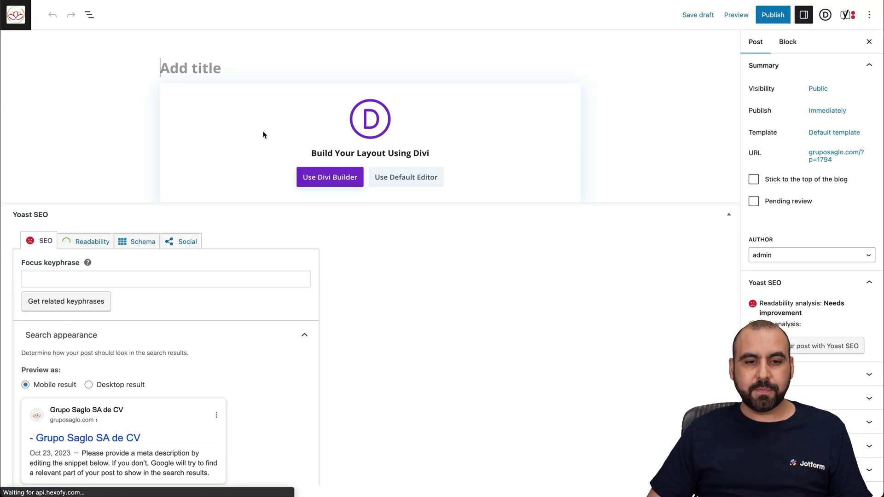
{"action": "left_click", "coordinate": [190, 67]}
{"action": "type", "text": "Test Post"}
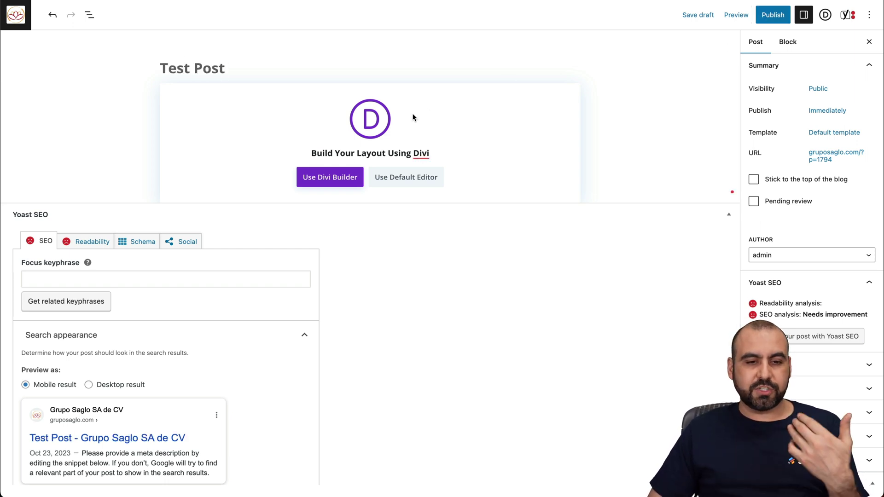
{"action": "left_click", "coordinate": [339, 182]}
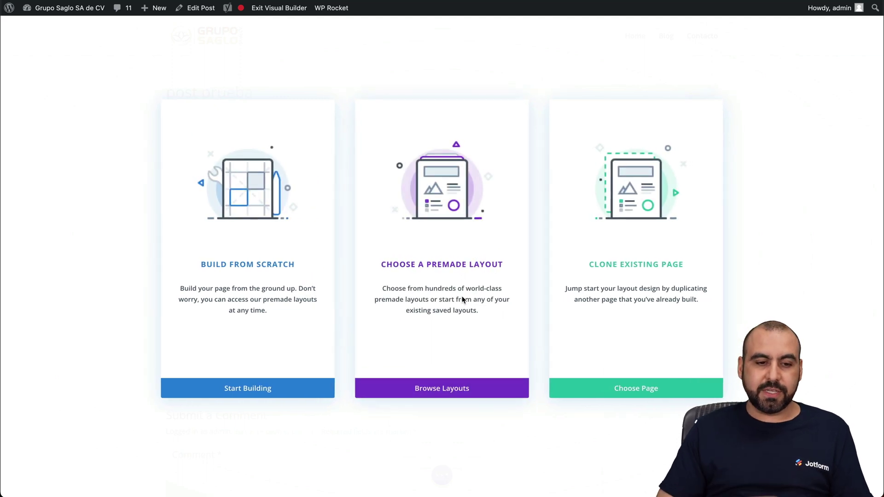
Build the post from scratch and add a single-column row
{"action": "left_click", "coordinate": [257, 223]}
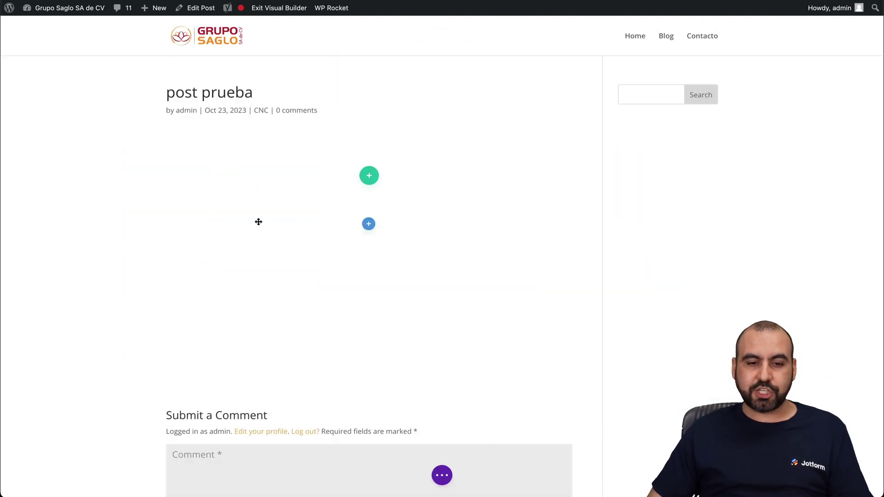
{"action": "left_click", "coordinate": [523, 174]}
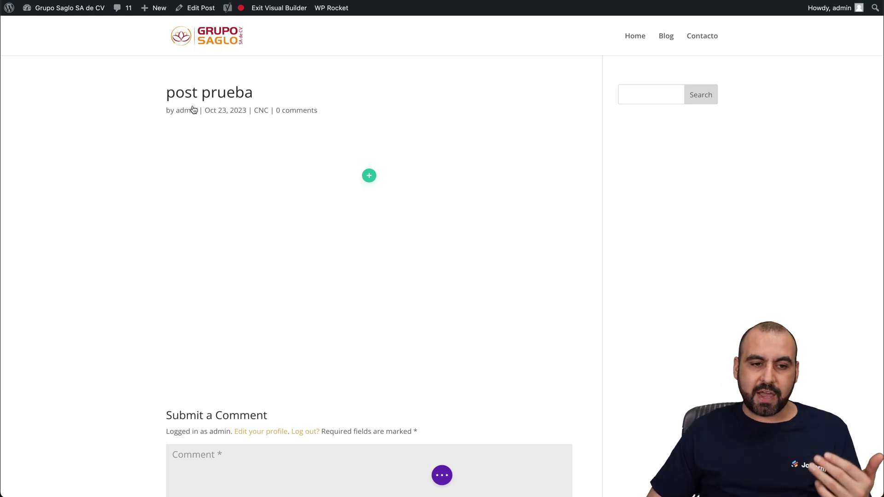
{"action": "left_click", "coordinate": [369, 178]}
{"action": "left_click", "coordinate": [304, 255]}
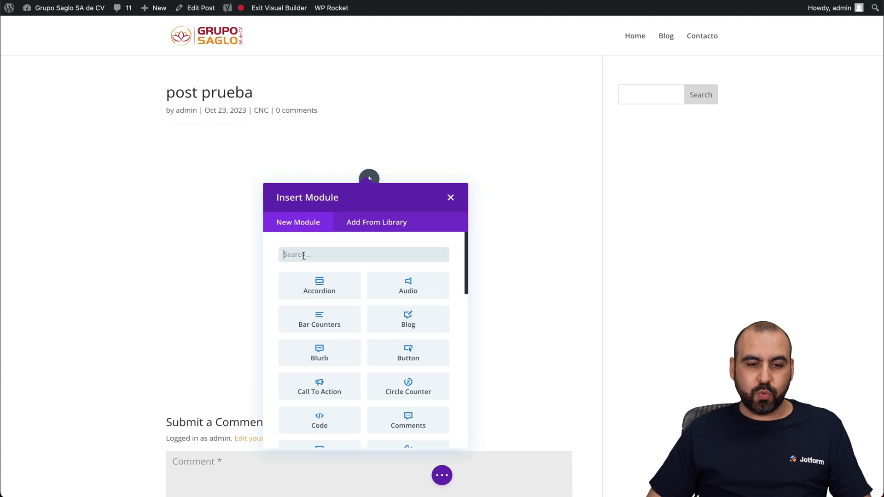
Insert a Text module with default content, then add a regular section below it
{"action": "type", "text": "test"}
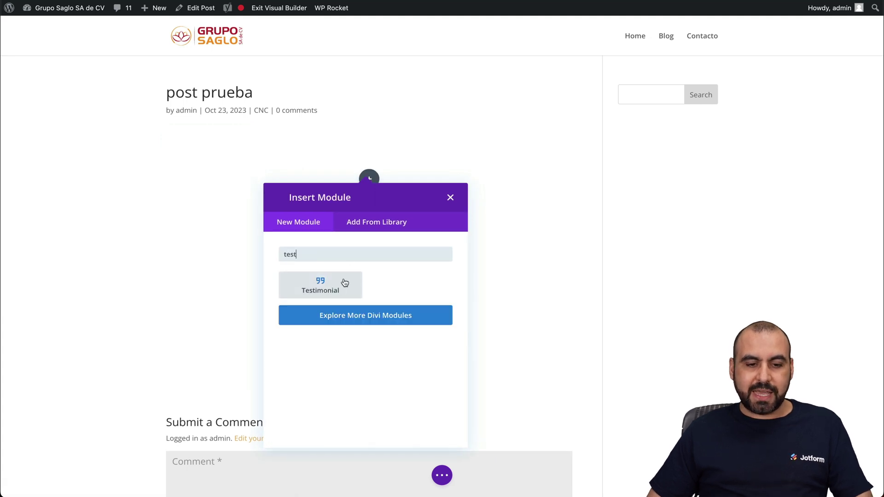
{"action": "key", "text": "BackSpace"}
{"action": "key", "text": "BackSpace"}
{"action": "type", "text": "x"}
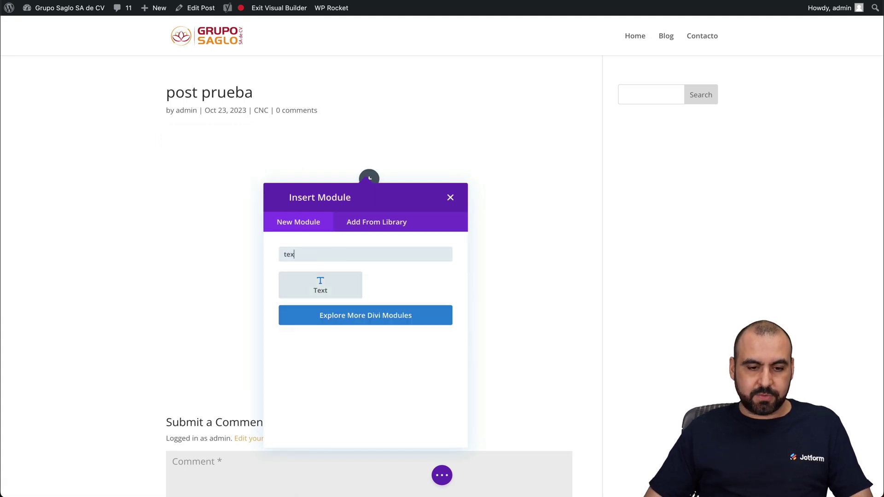
{"action": "left_click", "coordinate": [321, 287]}
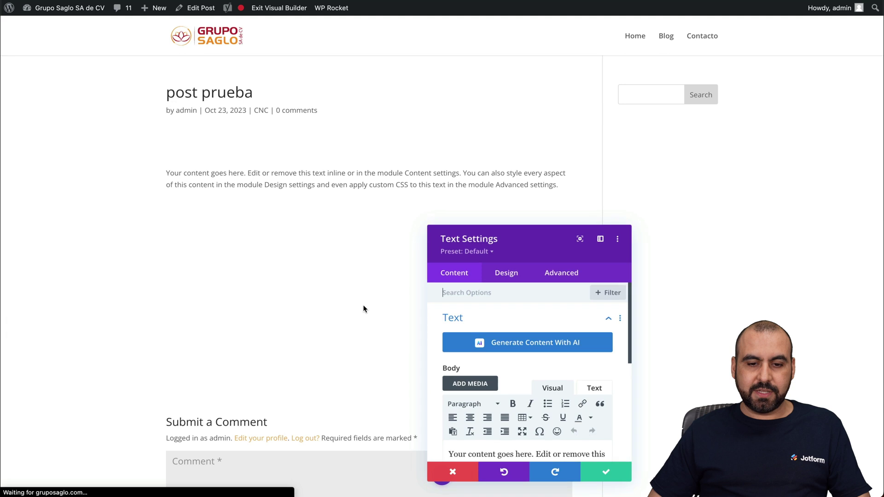
{"action": "left_click", "coordinate": [593, 466]}
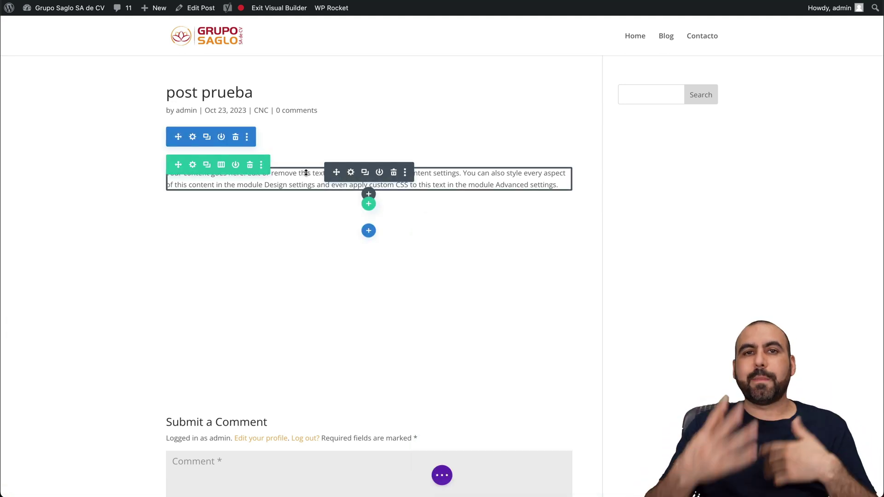
{"action": "left_click", "coordinate": [368, 233]}
{"action": "left_click", "coordinate": [299, 311]}
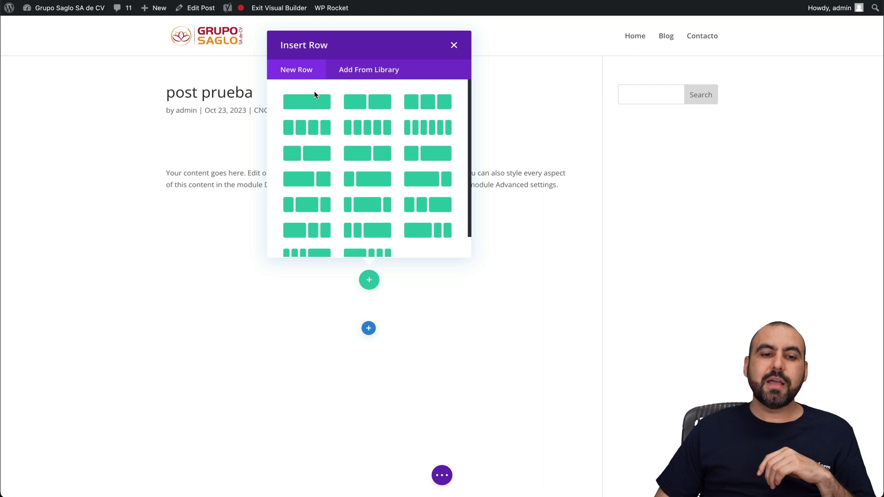
Add a one-column row with an empty Code module, then return to the Jotform source code page
{"action": "left_click", "coordinate": [316, 105]}
{"action": "left_click", "coordinate": [331, 100]}
{"action": "type", "text": "code"}
{"action": "left_click", "coordinate": [337, 139]}
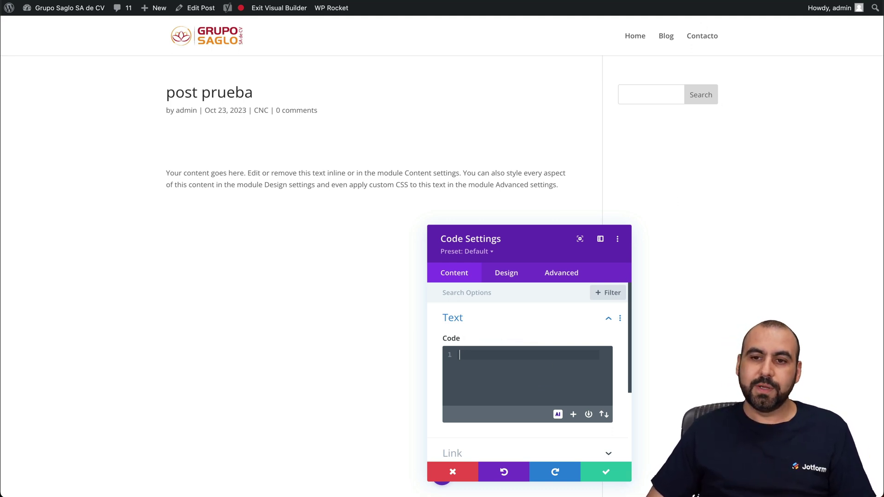
{"action": "left_click", "coordinate": [737, 2]}
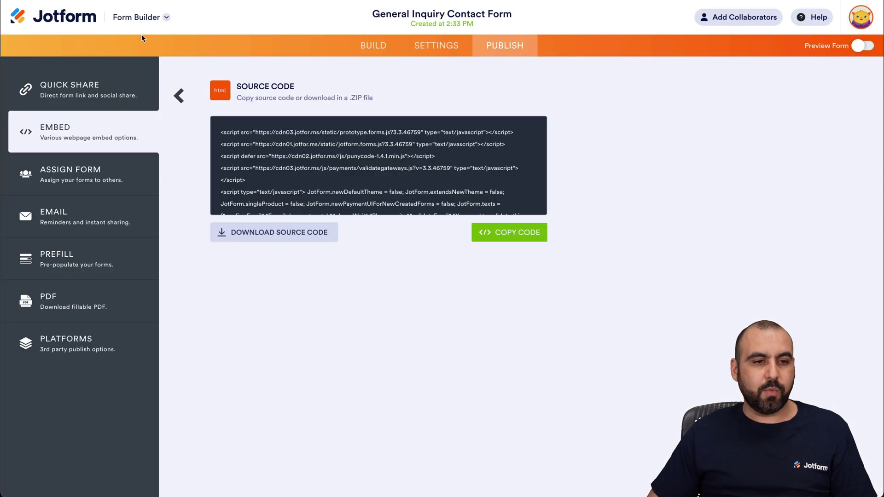
Create a blank Classic Form from scratch with Full Name and Email fields
{"action": "left_click", "coordinate": [82, 15]}
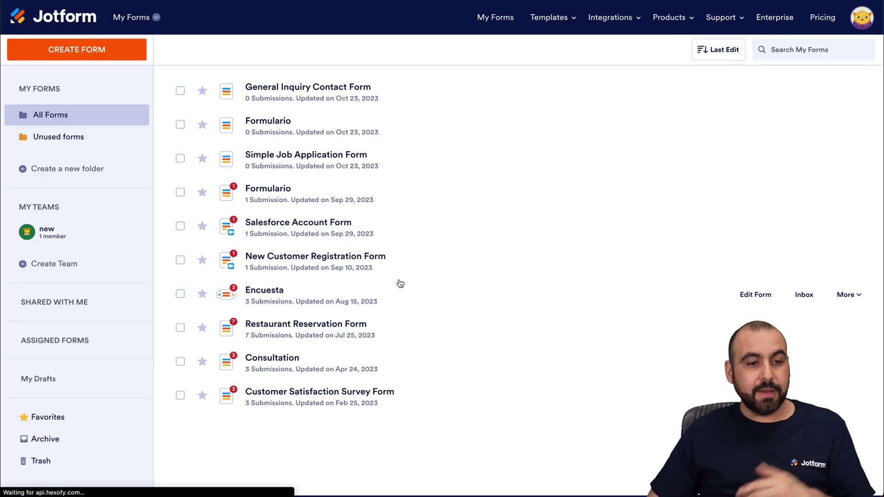
{"action": "left_click", "coordinate": [98, 56]}
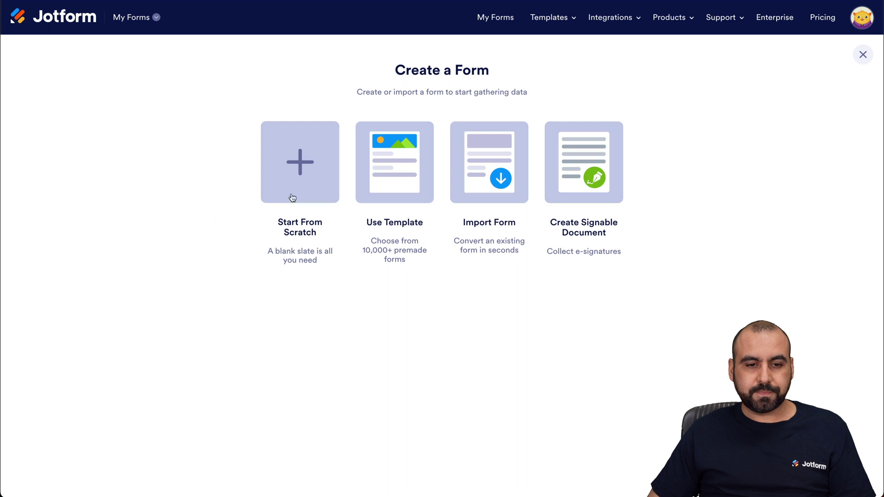
{"action": "left_click", "coordinate": [303, 162]}
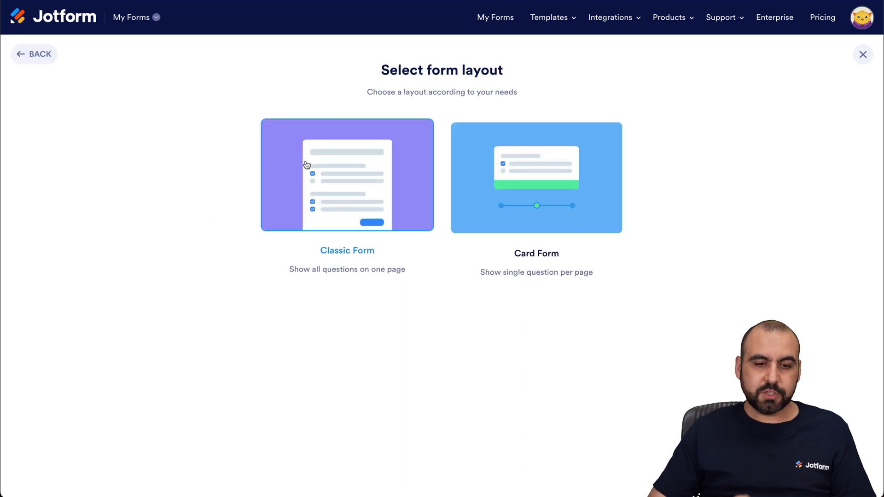
{"action": "left_click", "coordinate": [353, 182]}
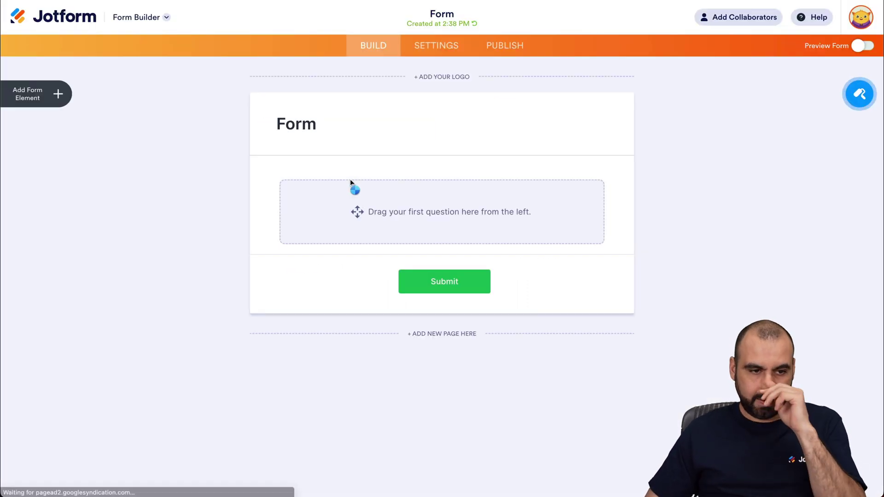
{"action": "left_click", "coordinate": [62, 95]}
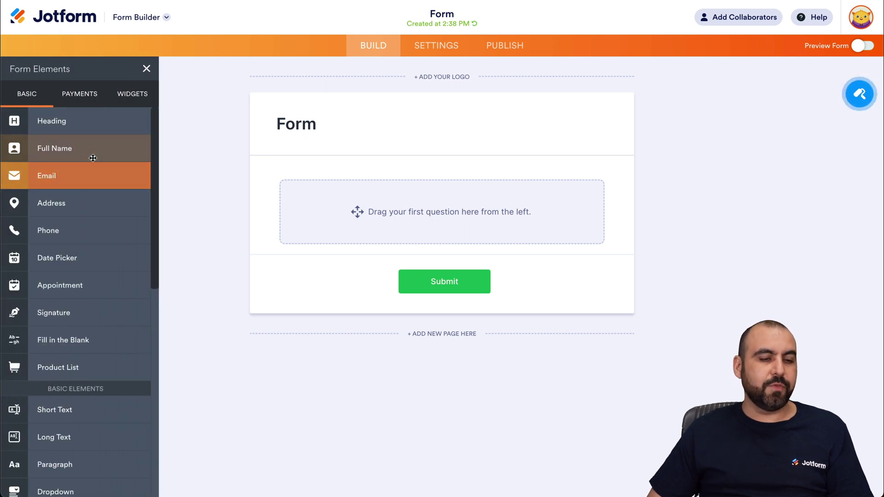
{"action": "left_click", "coordinate": [93, 158]}
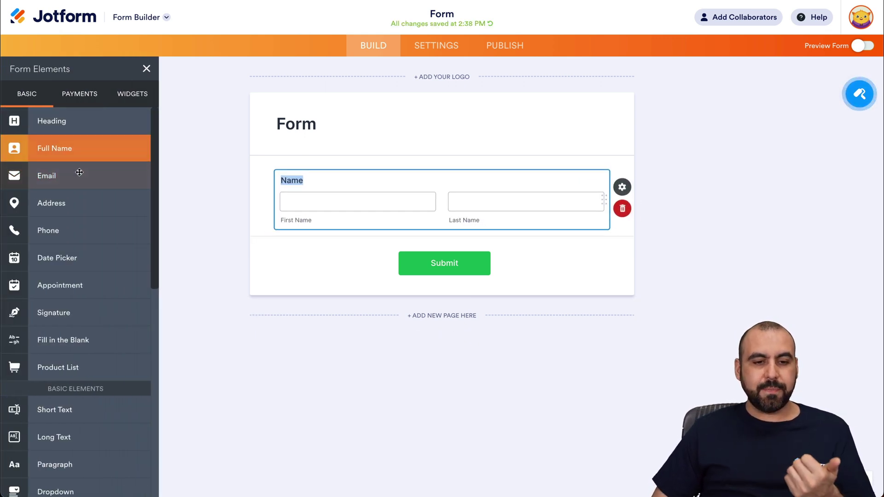
{"action": "left_click", "coordinate": [72, 175]}
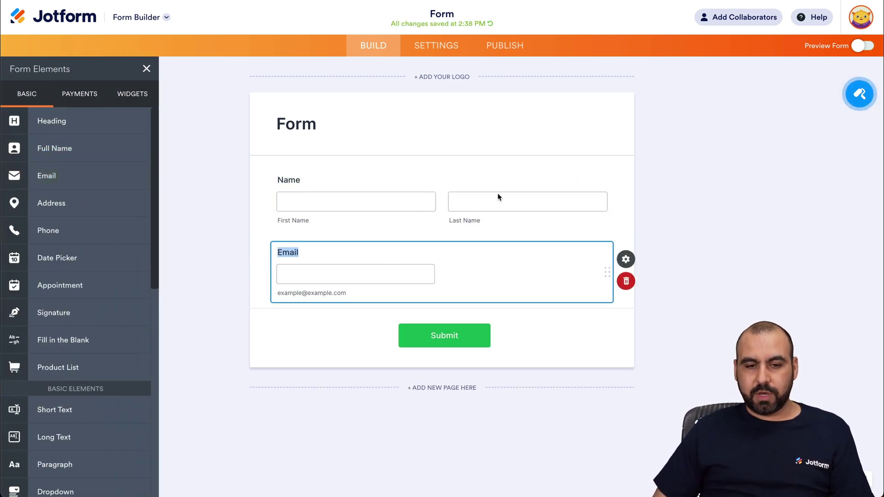
{"action": "left_click", "coordinate": [317, 129]}
Retitle the form 'Subscribe' and turn on Shrink for the Name and Email fields
{"action": "double_click", "coordinate": [302, 126]}
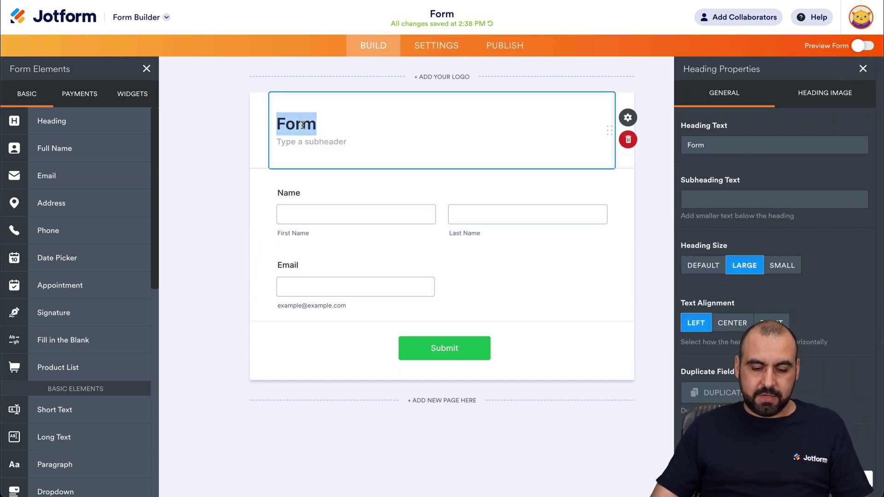
{"action": "type", "text": "Subscribe"}
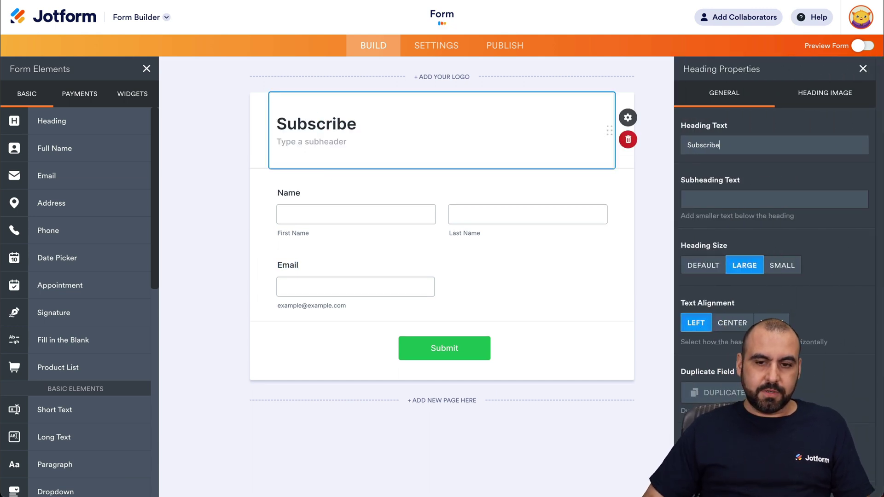
{"action": "left_click", "coordinate": [281, 181]}
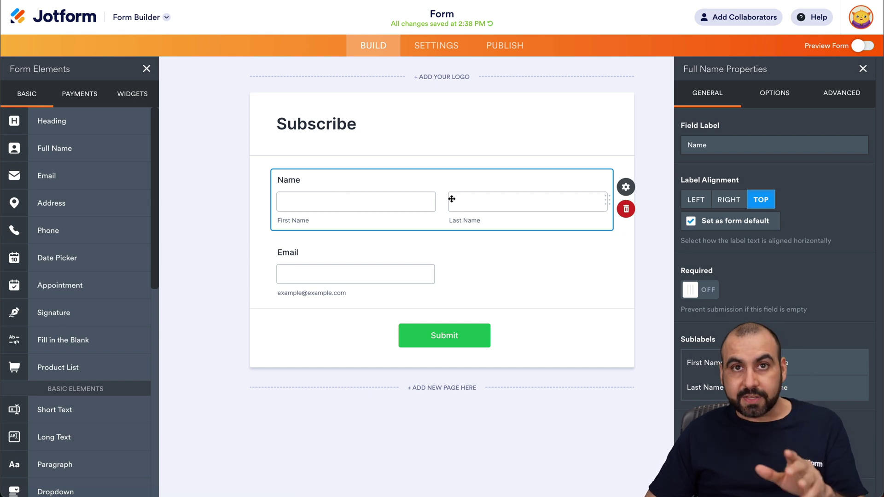
{"action": "left_click", "coordinate": [849, 98]}
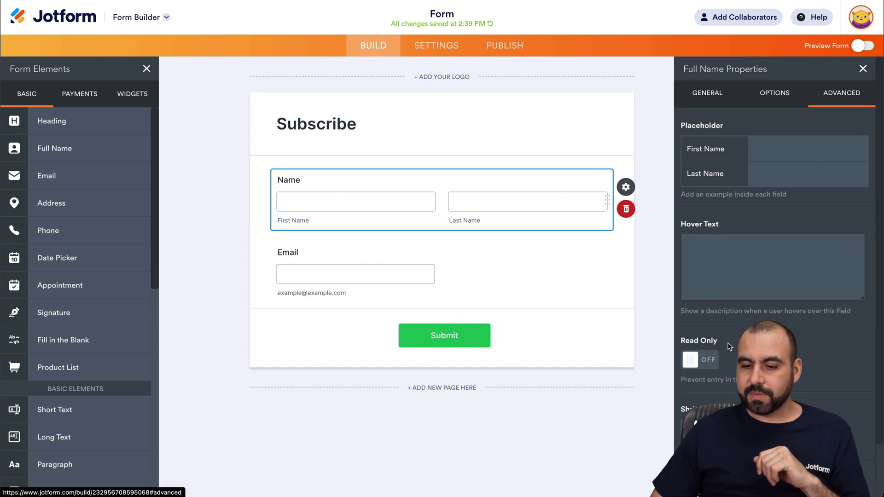
{"action": "scroll", "coordinate": [711, 377], "scroll_direction": "down", "scroll_amount": 2}
{"action": "left_click", "coordinate": [710, 376]}
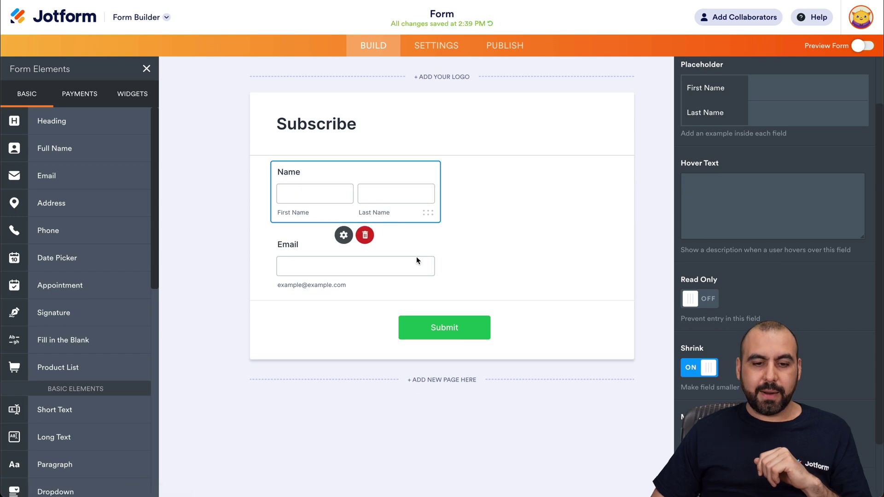
{"action": "left_click", "coordinate": [416, 256]}
{"action": "left_click", "coordinate": [844, 99]}
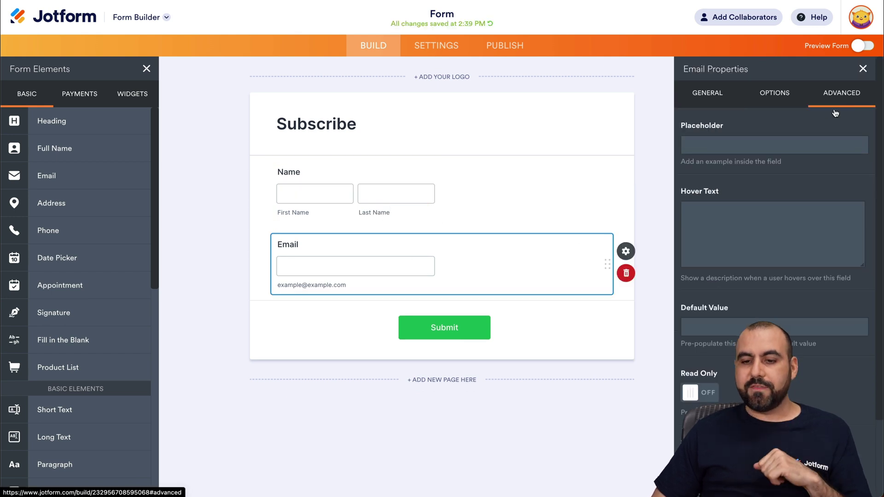
{"action": "scroll", "coordinate": [709, 368], "scroll_direction": "down", "scroll_amount": 3}
{"action": "left_click", "coordinate": [707, 368]}
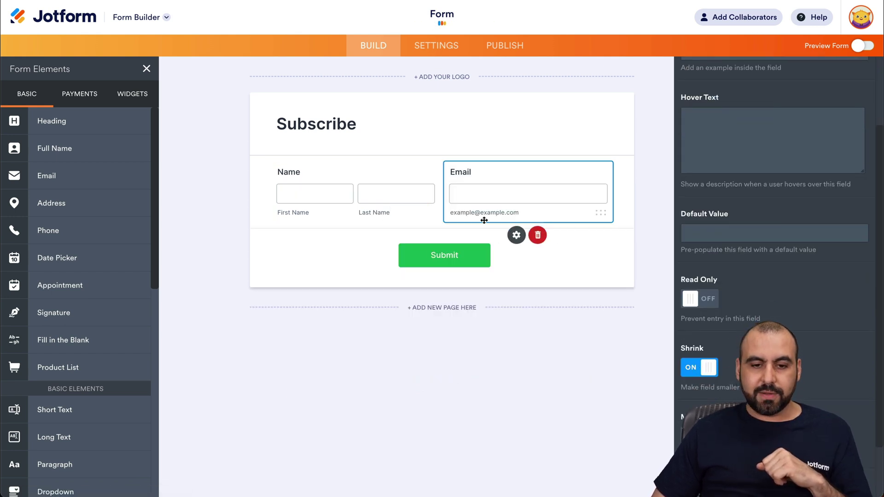
Bring up the Subscribe form's Publish > Embed > Source Code view
{"action": "left_click", "coordinate": [543, 276]}
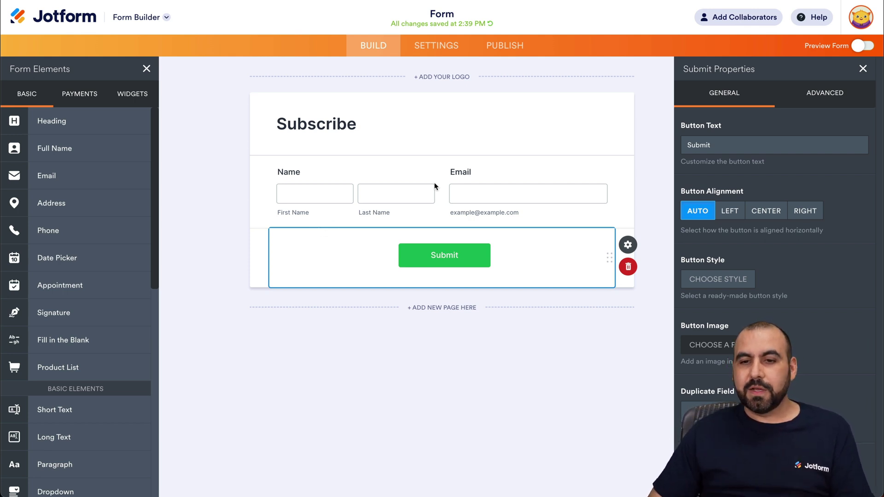
{"action": "left_click", "coordinate": [497, 47]}
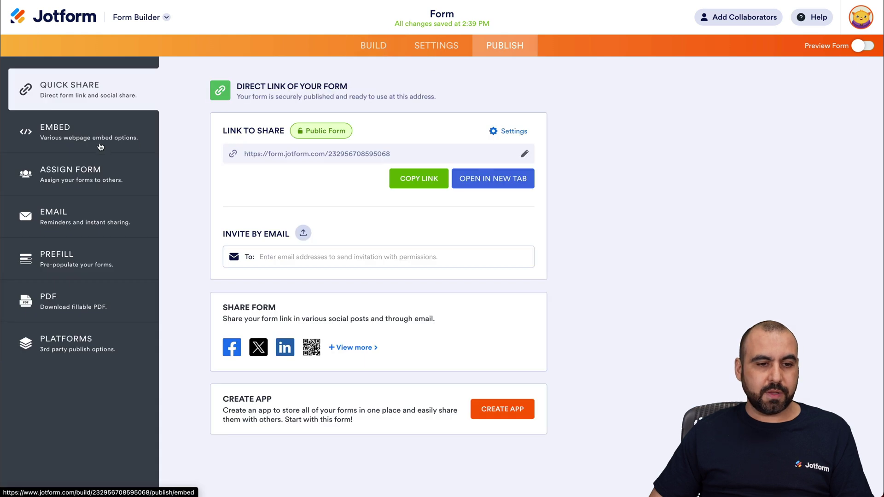
{"action": "left_click", "coordinate": [74, 132]}
{"action": "left_click", "coordinate": [492, 207]}
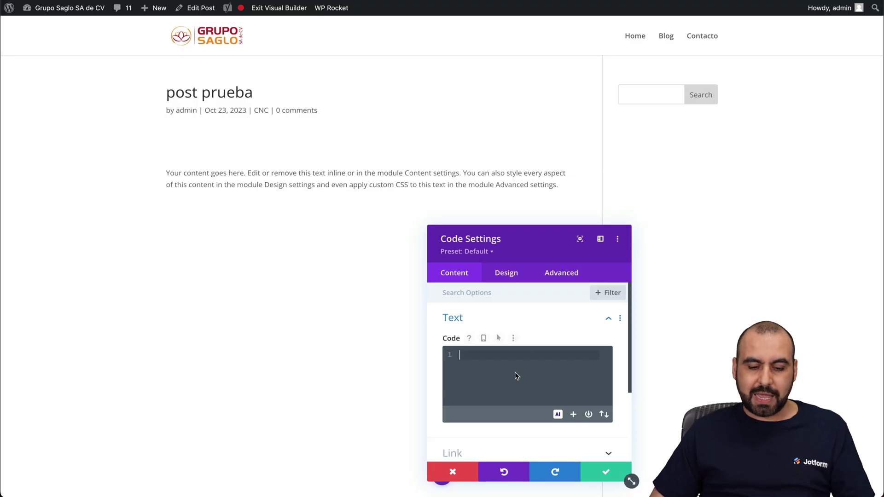
Paste the Subscribe form's source code into the Code module and save the module
{"action": "key", "text": "ctrl+v"}
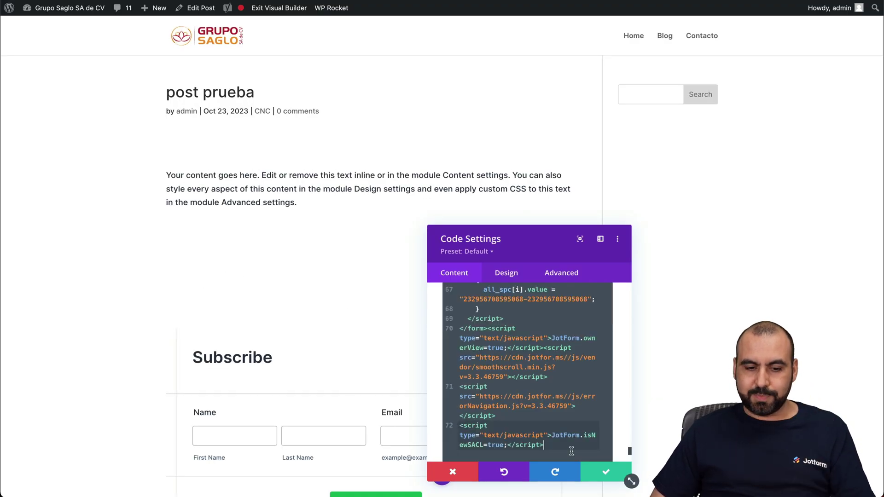
{"action": "left_click", "coordinate": [603, 472]}
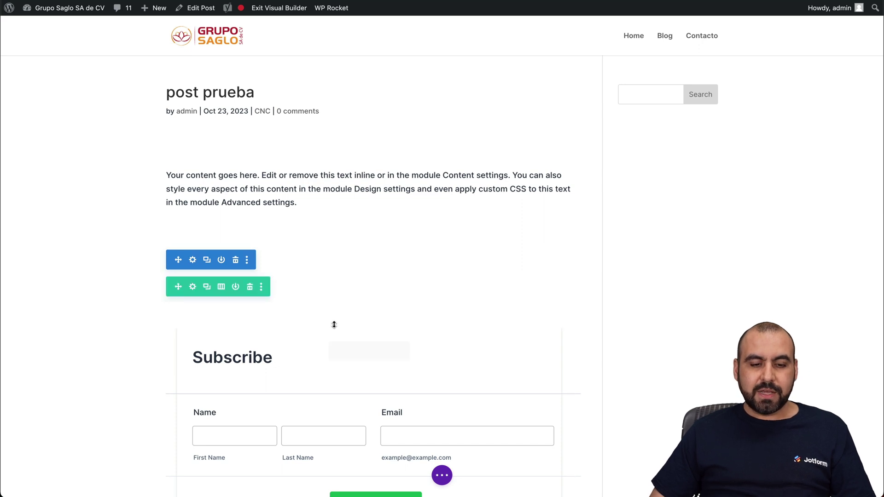
{"action": "scroll", "coordinate": [335, 324], "scroll_direction": "down", "scroll_amount": 3}
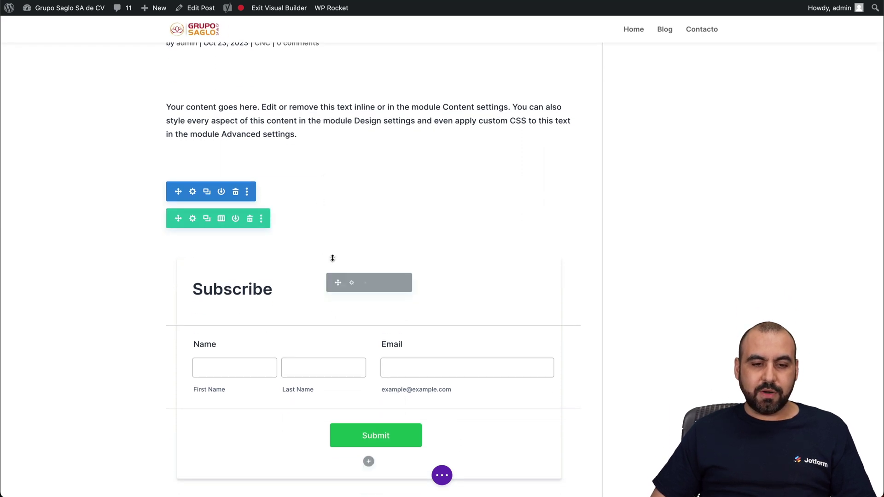
Move the form row up beneath the post text and shrink the text module's bottom padding
{"action": "left_click_drag", "start_coordinate": [329, 267], "coordinate": [328, 161]}
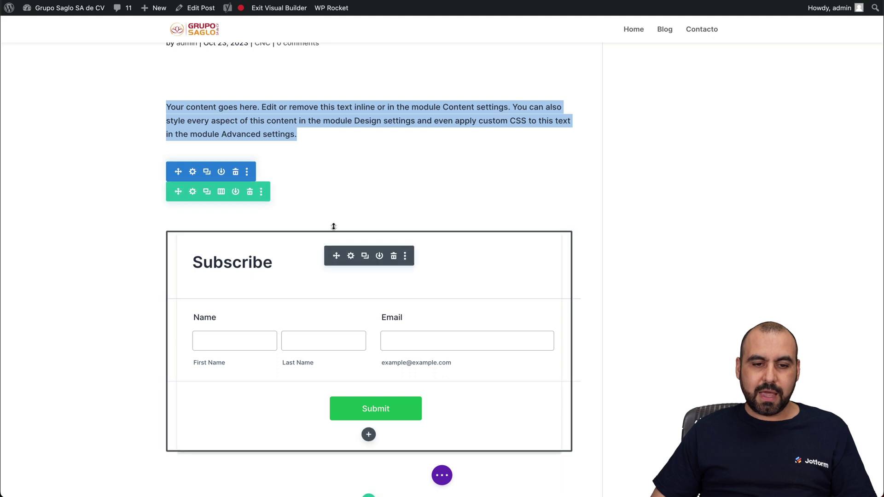
{"action": "mouse_move", "coordinate": [334, 204]}
{"action": "left_mouse_down"}
{"action": "mouse_move", "coordinate": [334, 184]}
{"action": "mouse_move", "coordinate": [331, 223]}
{"action": "mouse_move", "coordinate": [335, 146]}
{"action": "mouse_move", "coordinate": [329, 213]}
{"action": "left_mouse_up"}
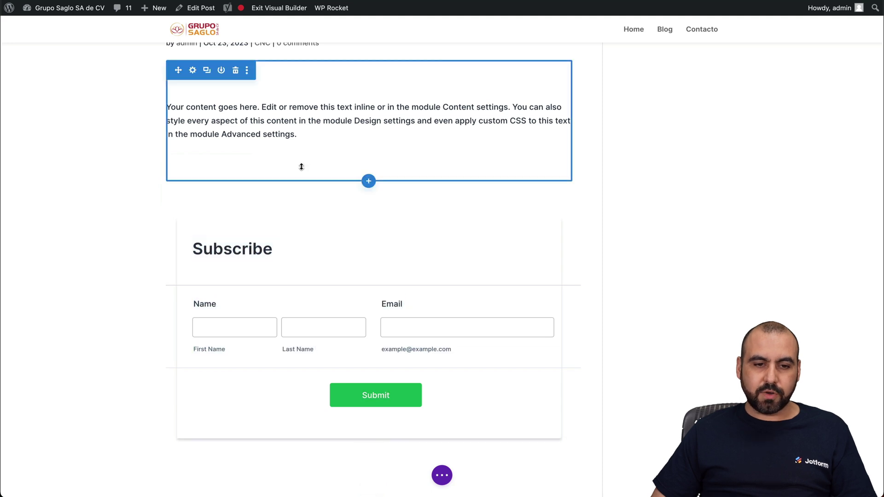
{"action": "left_click_drag", "start_coordinate": [299, 172], "coordinate": [305, 132]}
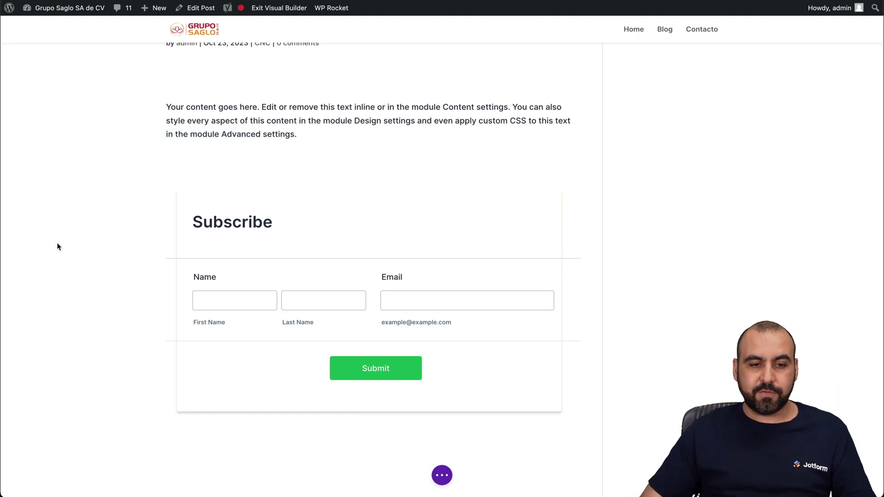
Go back from the Jotform builder to the My Forms list
{"action": "scroll", "coordinate": [57, 246], "scroll_direction": "up", "scroll_amount": 3}
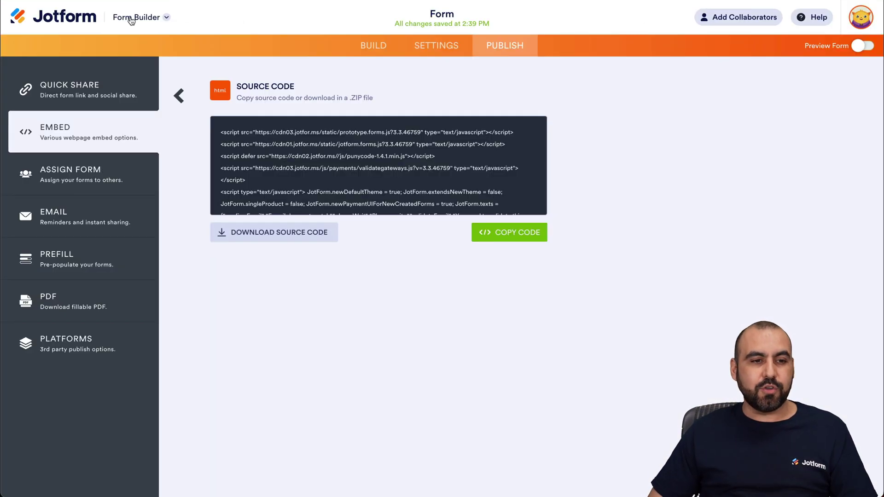
{"action": "left_click", "coordinate": [81, 20]}
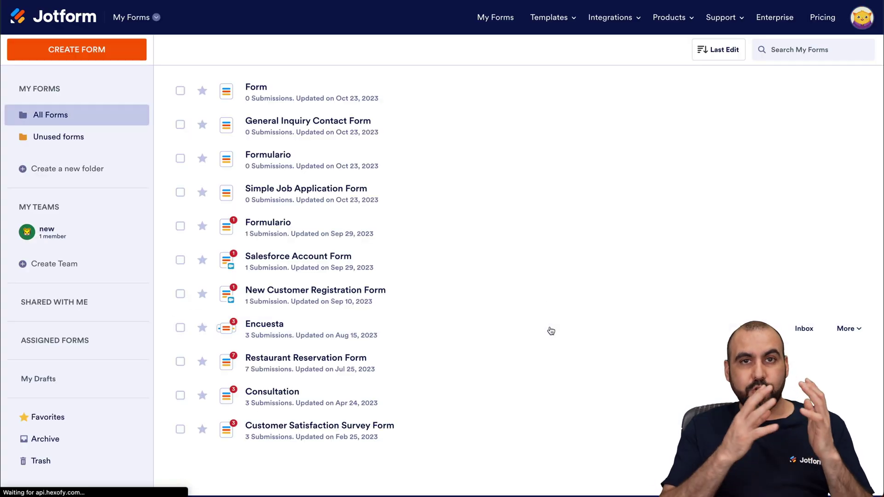